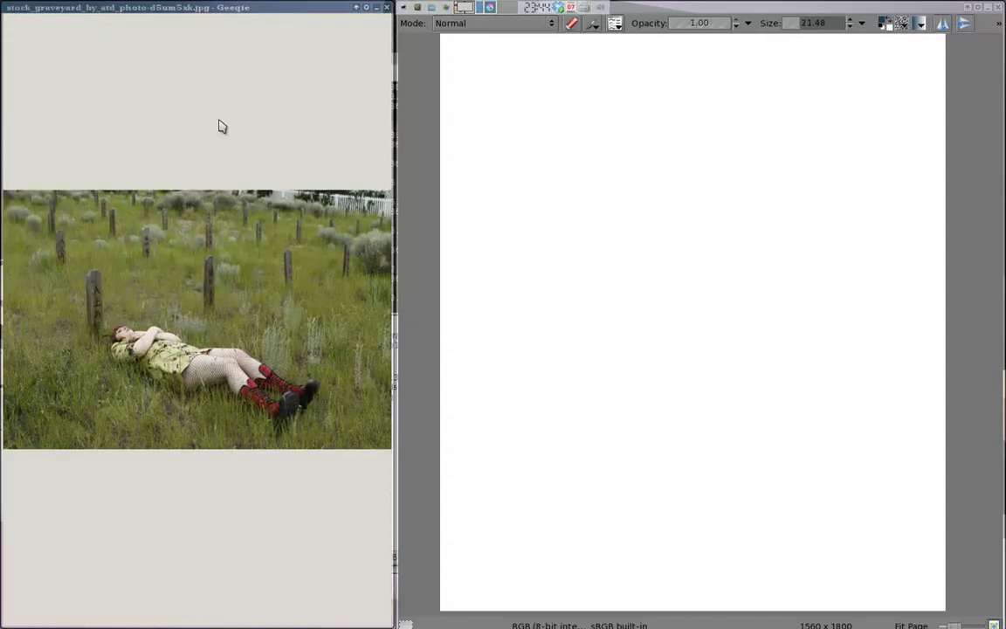
Set the brush size to 54 and rough in the reclining woman's head and body
right_click(690, 332)
click(663, 288)
mouse_move(542, 152)
mouse_down()
mouse_move(561, 150)
mouse_move(664, 279)
mouse_up()
drag(603, 165, 761, 234)
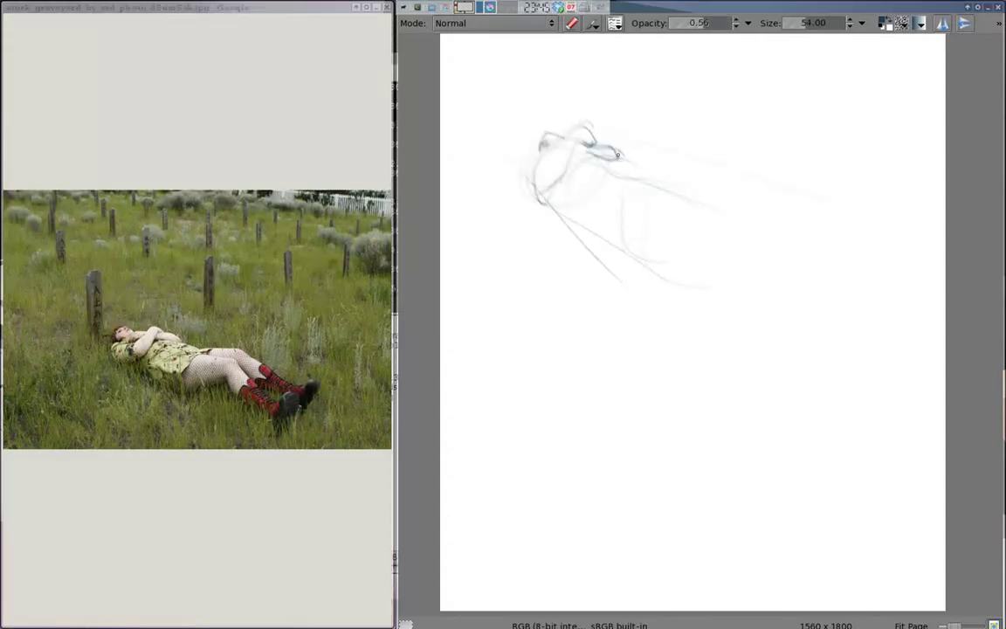
Sketch the reclining figure's torso, lower legs, feet and boots
mouse_move(515, 164)
mouse_down()
mouse_move(543, 200)
mouse_move(667, 173)
mouse_up()
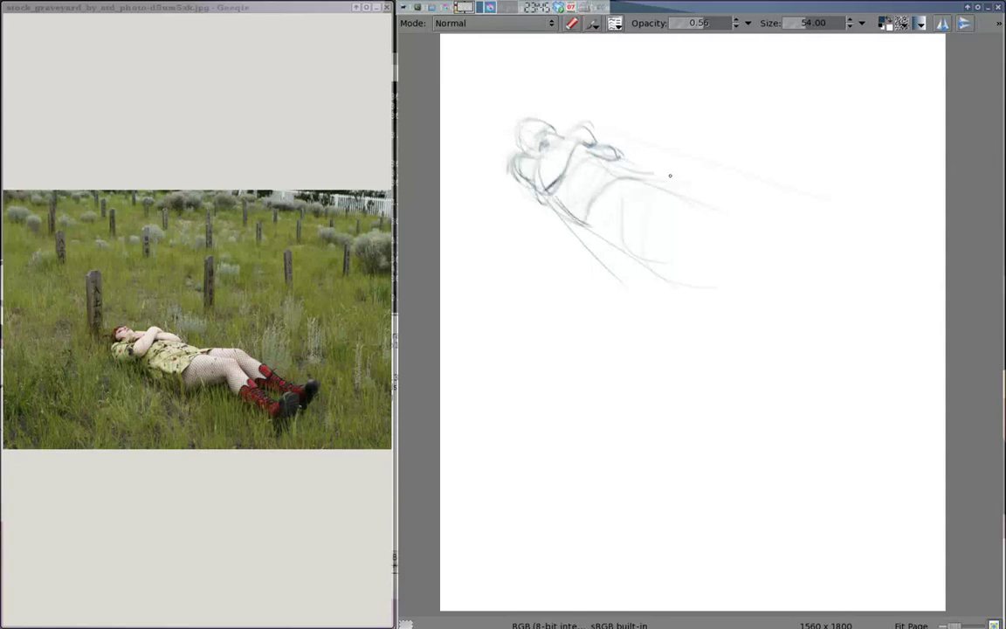
mouse_move(560, 153)
mouse_down()
mouse_move(621, 213)
mouse_move(643, 200)
mouse_move(719, 232)
mouse_move(746, 291)
mouse_up()
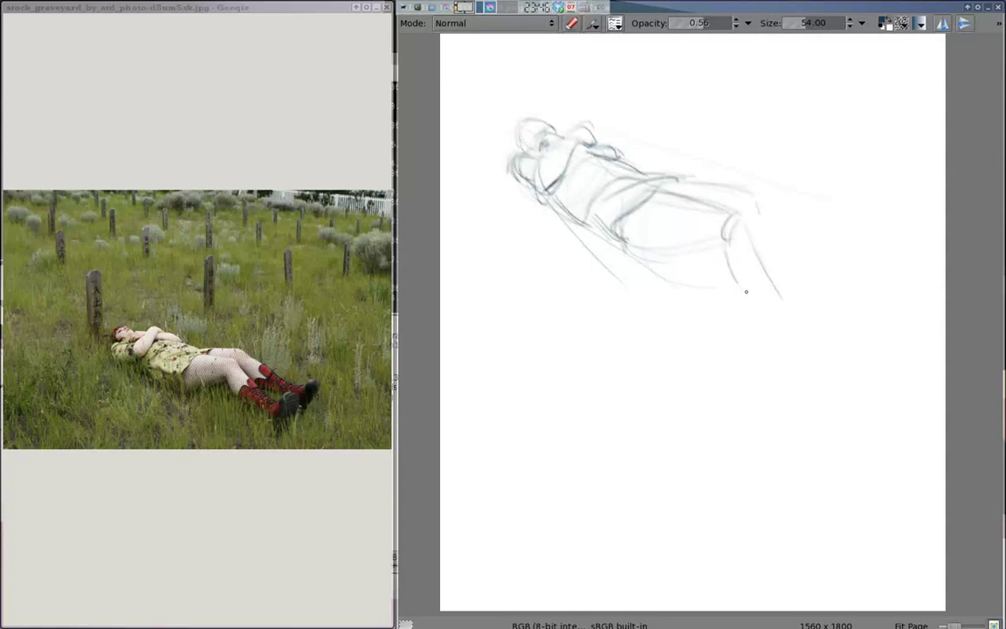
drag(729, 229, 812, 297)
mouse_move(673, 244)
mouse_down()
mouse_move(733, 232)
mouse_move(865, 258)
mouse_up()
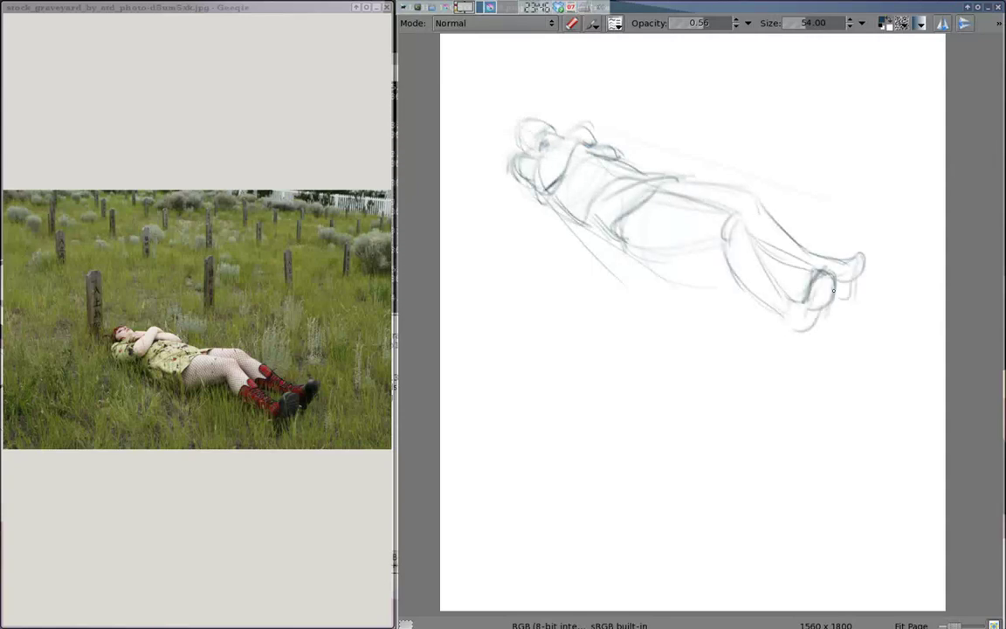
mouse_move(625, 250)
mouse_down()
mouse_move(732, 260)
mouse_move(747, 289)
mouse_up()
Darken the hips, thighs and knees, and hatch shading across the hips and thighs
drag(760, 209, 782, 242)
drag(603, 196, 690, 182)
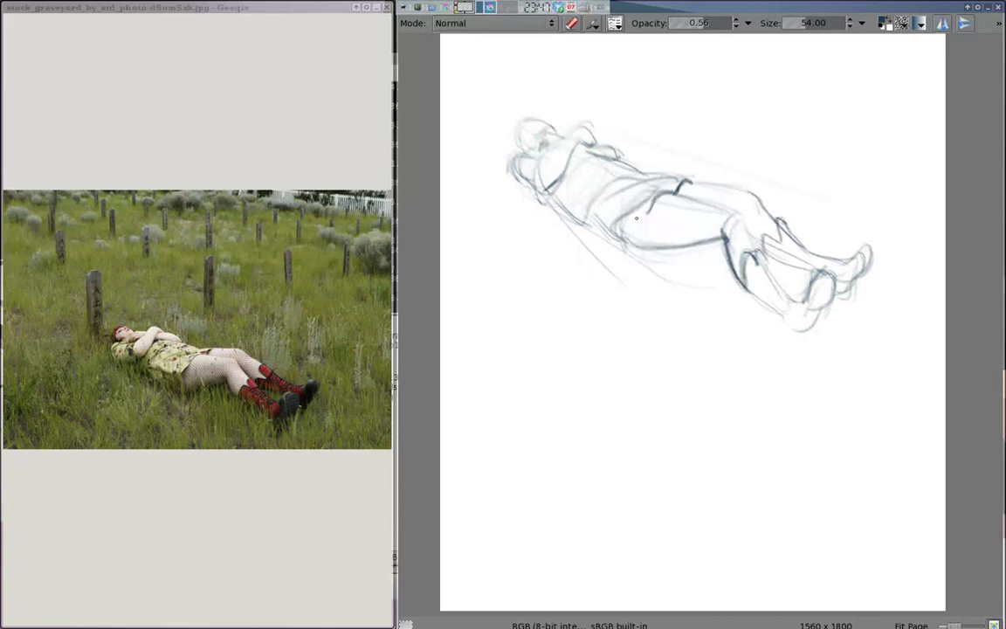
drag(634, 247, 603, 201)
drag(759, 255, 773, 284)
drag(671, 199, 678, 228)
Hatch the boots, legs, lower body and back, and firm up the head and shoulder lines
drag(612, 202, 638, 214)
drag(690, 229, 699, 297)
drag(616, 192, 602, 253)
drag(516, 175, 550, 254)
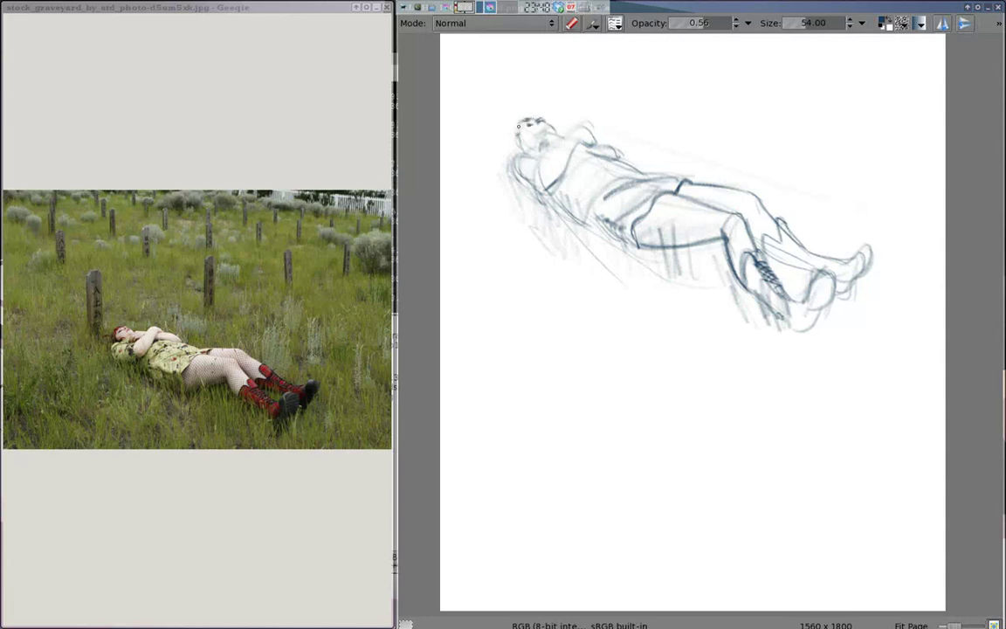
mouse_move(520, 179)
mouse_down()
mouse_move(509, 131)
mouse_move(511, 144)
mouse_up()
drag(543, 179, 549, 196)
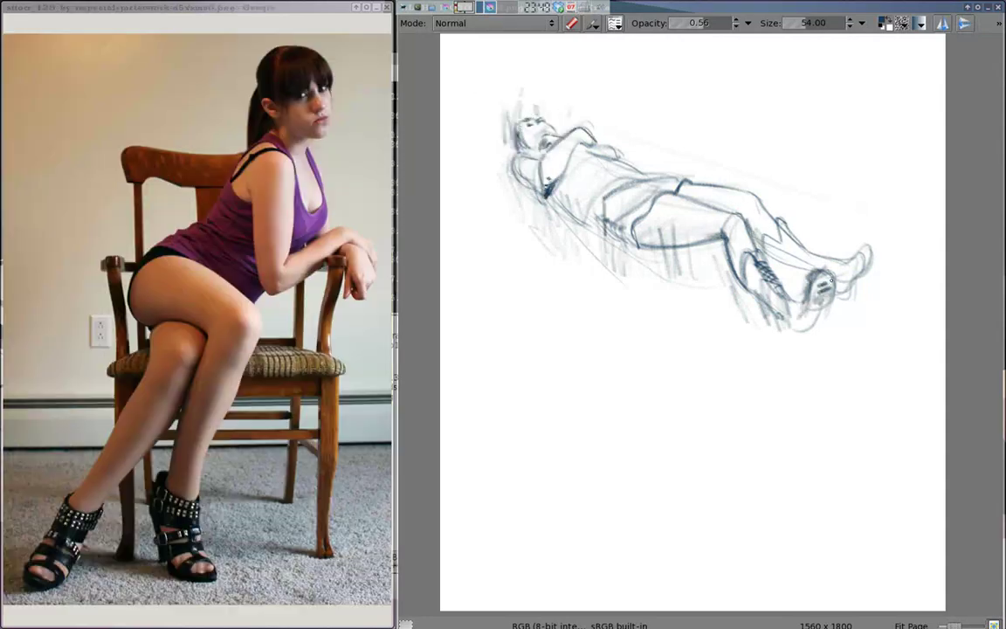
Block in the seated figure below the first sketch, with a diagonal torso line and hip ovals
drag(594, 262, 559, 293)
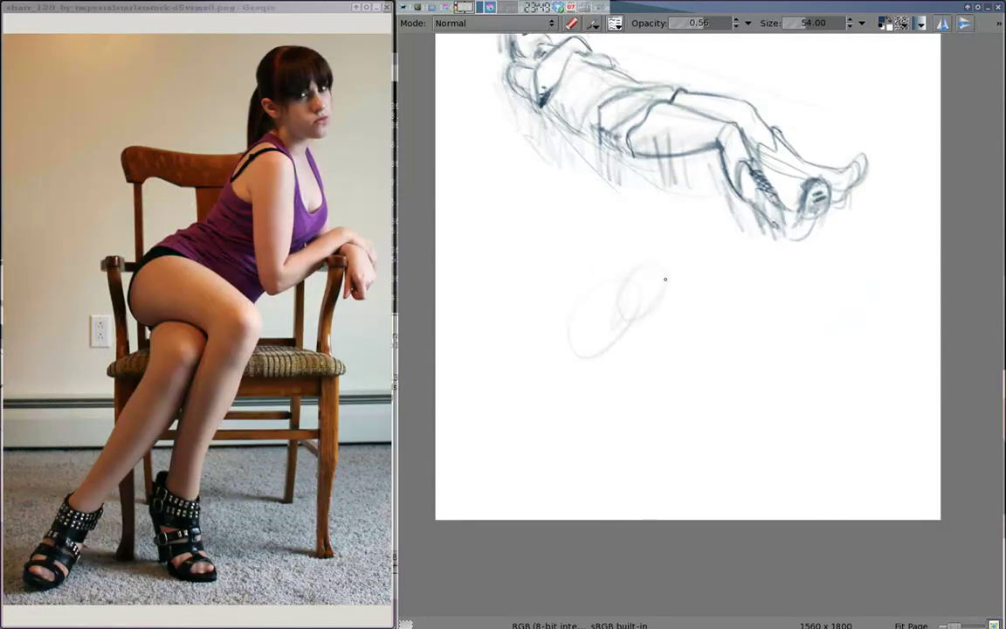
mouse_move(603, 236)
mouse_down()
mouse_move(593, 310)
mouse_move(673, 307)
mouse_move(685, 245)
mouse_move(694, 297)
mouse_move(645, 376)
mouse_up()
mouse_move(660, 289)
mouse_down()
mouse_move(647, 365)
mouse_move(712, 316)
mouse_move(743, 345)
mouse_up()
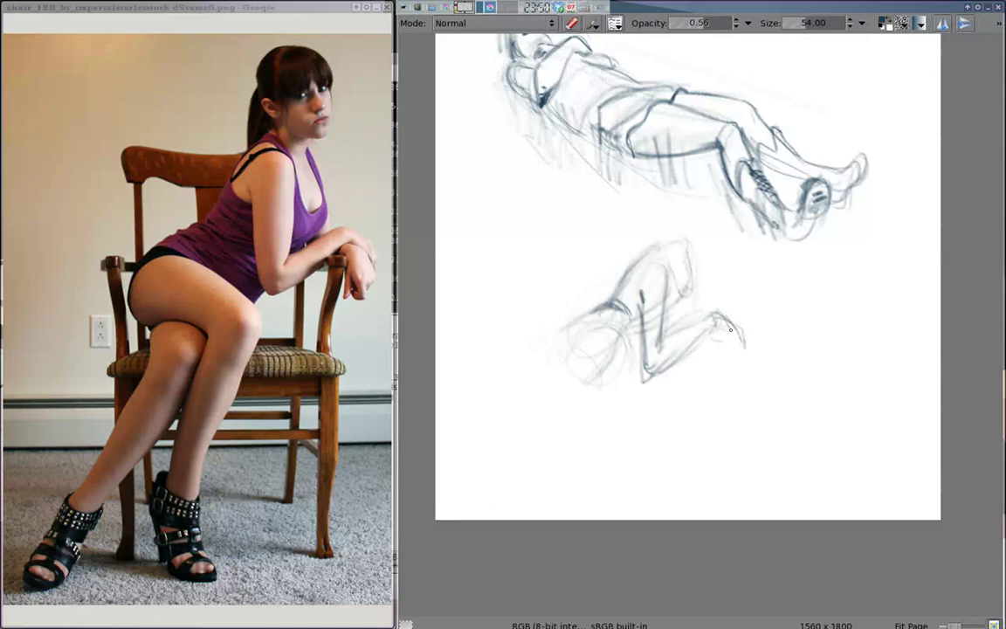
drag(673, 266, 655, 332)
drag(651, 289, 644, 376)
drag(611, 305, 546, 384)
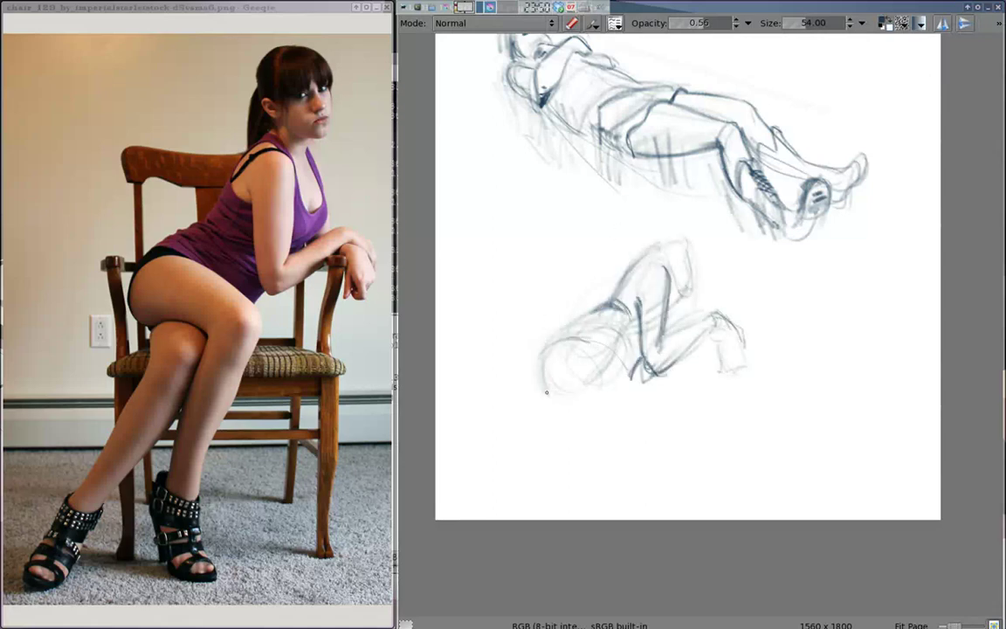
drag(559, 331, 626, 405)
Draw the seated woman's hip curve, both legs and the curve of her back
drag(581, 371, 559, 445)
drag(567, 402, 529, 511)
drag(611, 306, 538, 384)
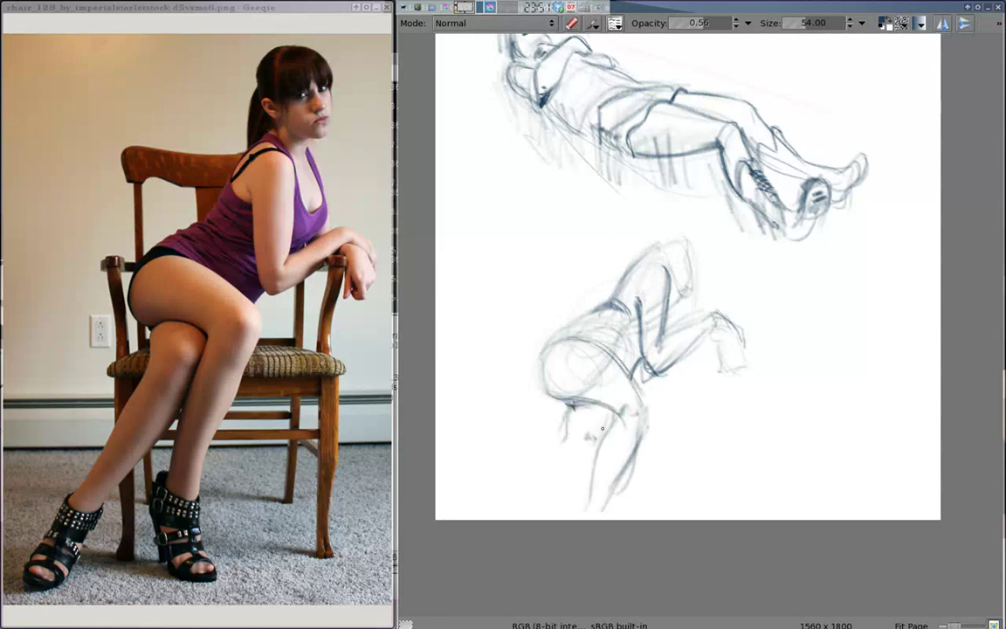
mouse_move(637, 410)
mouse_down()
mouse_move(537, 393)
mouse_move(664, 243)
mouse_up()
mouse_move(650, 292)
mouse_down()
mouse_move(706, 196)
mouse_move(665, 220)
mouse_up()
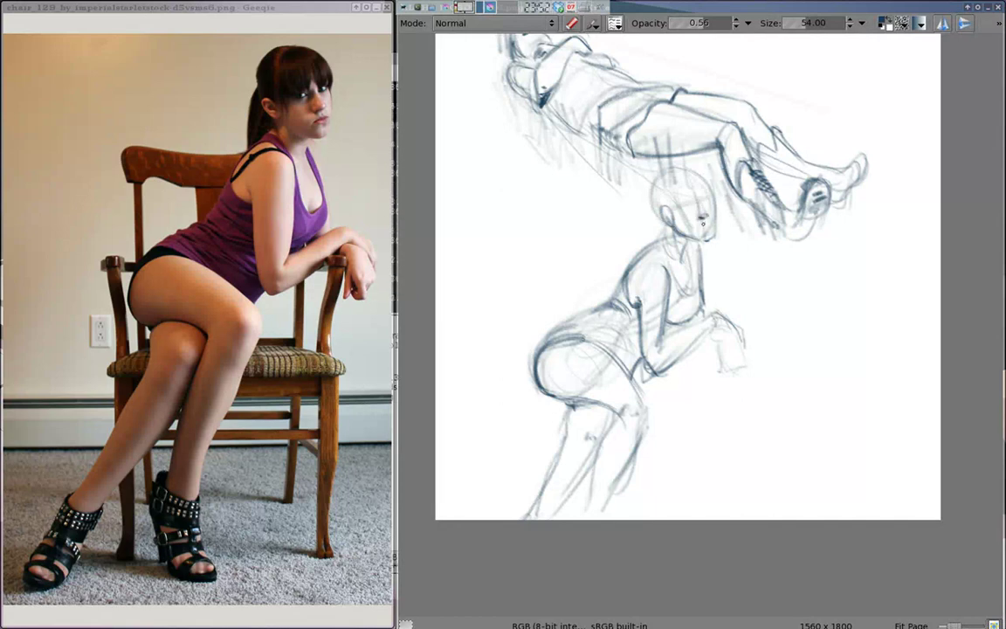
Add hair and a face, then darken the back, hip curve and arm
drag(699, 170, 651, 235)
mouse_move(666, 188)
mouse_down()
mouse_move(712, 179)
mouse_move(660, 229)
mouse_move(703, 239)
mouse_up()
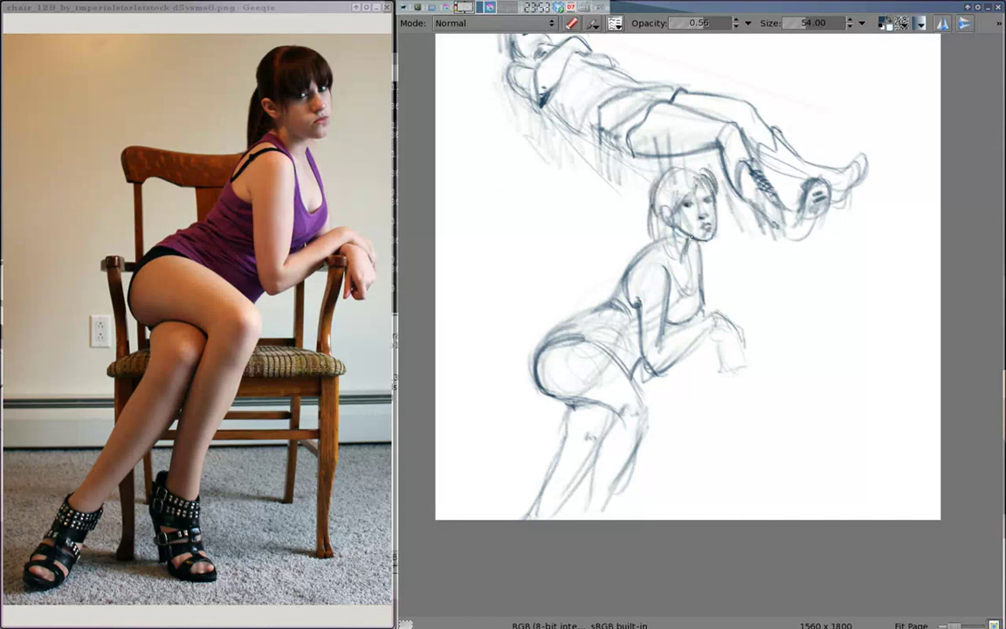
mouse_move(644, 252)
mouse_down()
mouse_move(602, 302)
mouse_move(535, 350)
mouse_up()
drag(559, 416, 521, 428)
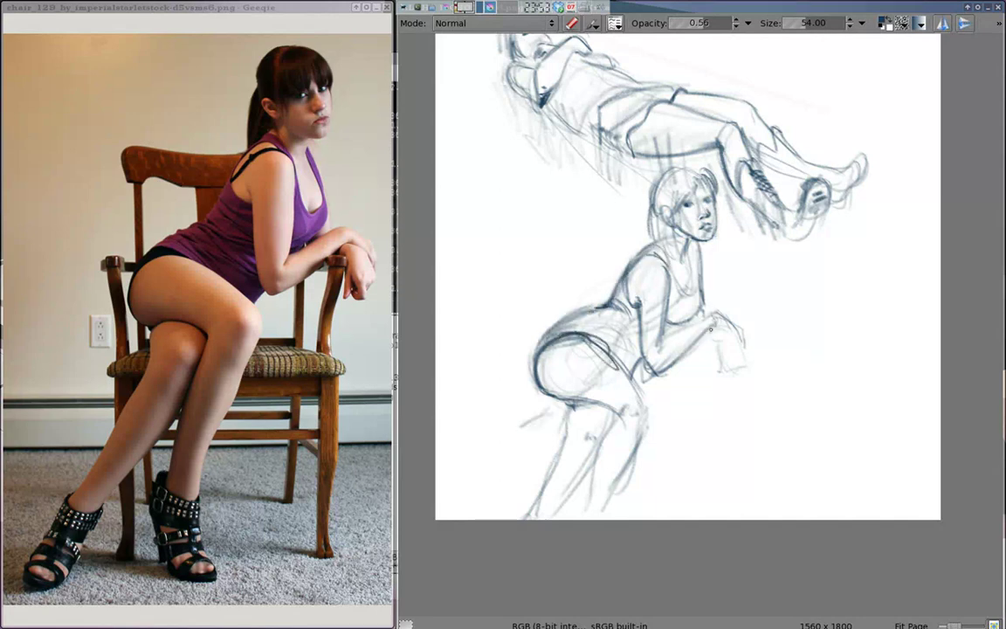
drag(594, 345, 622, 366)
drag(659, 297, 729, 363)
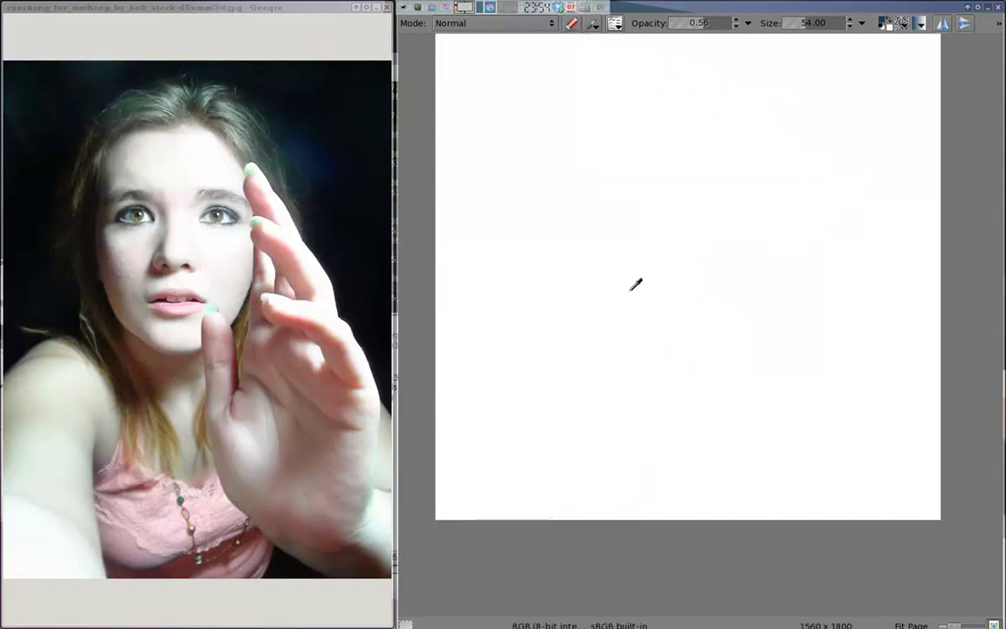
Define the chin, eye line and both sides of the jaw, then darken the nostril and right eye
drag(705, 299, 674, 340)
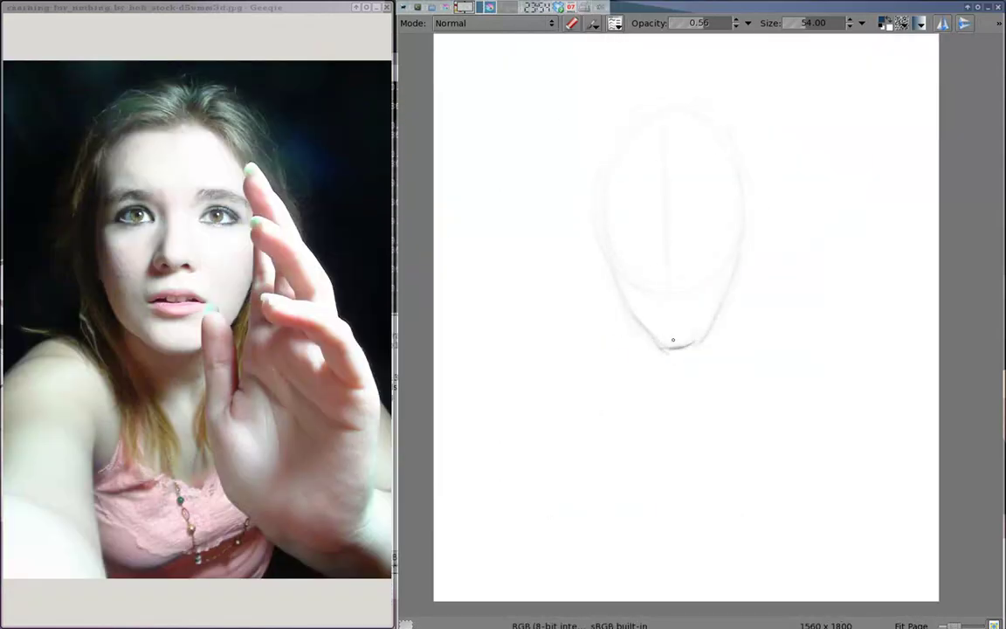
drag(607, 278, 613, 241)
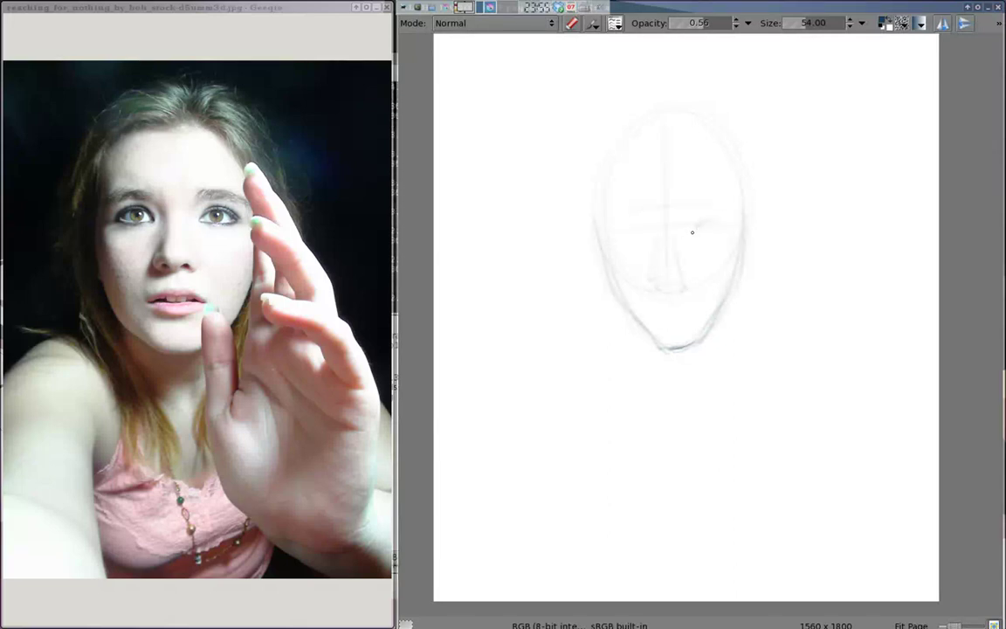
drag(744, 219, 732, 301)
mouse_move(626, 262)
mouse_down()
mouse_move(662, 315)
mouse_move(628, 316)
mouse_up()
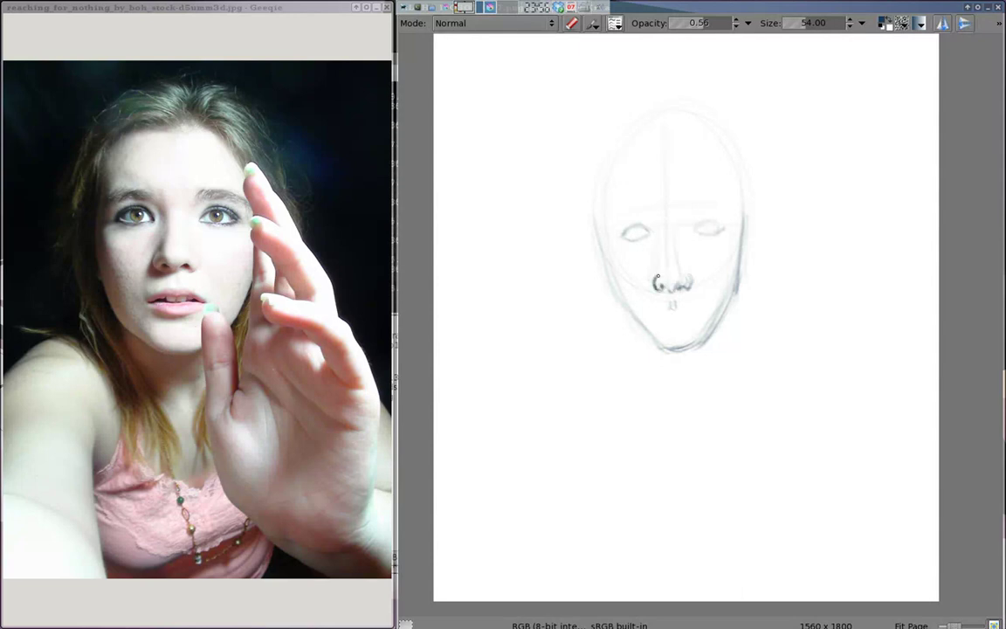
mouse_move(655, 281)
mouse_down()
mouse_move(681, 324)
mouse_move(694, 311)
mouse_up()
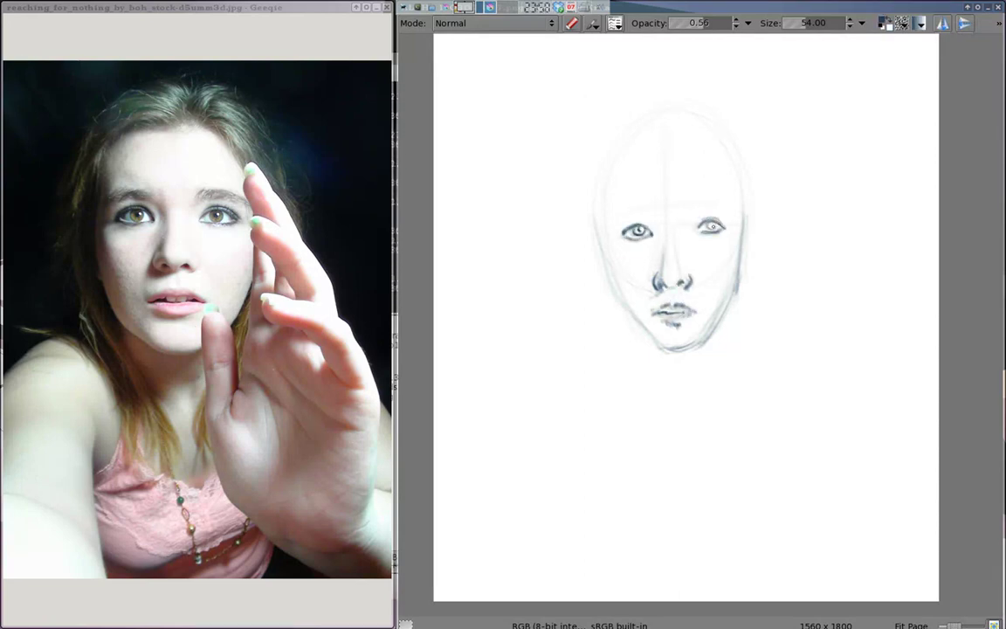
drag(705, 225, 720, 225)
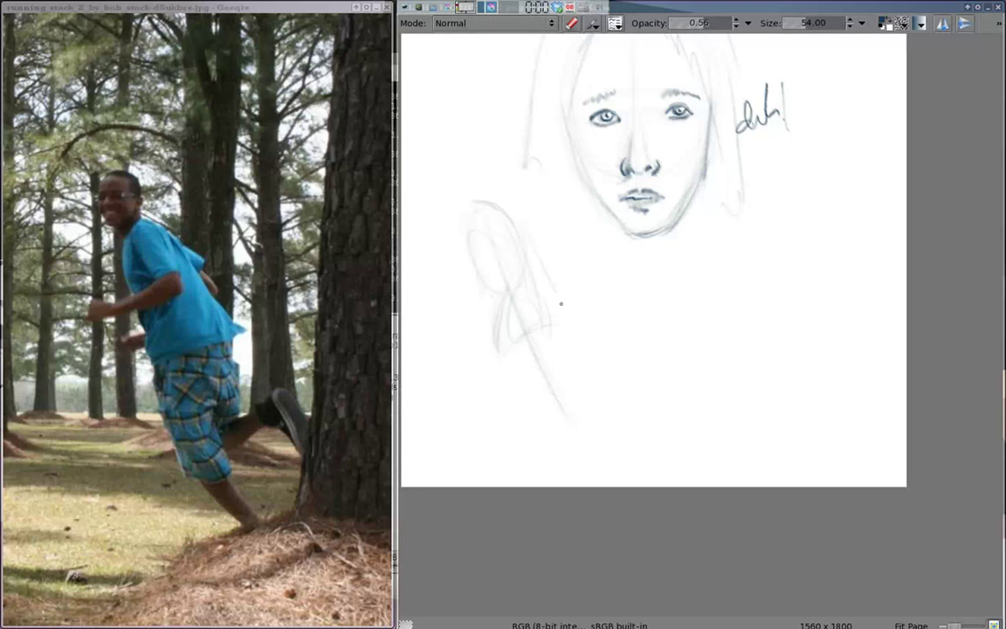
Sketch a hand study with the arm line, oval, hand and thumb
drag(524, 288, 569, 419)
mouse_move(482, 282)
mouse_down()
mouse_move(550, 288)
mouse_move(543, 329)
mouse_move(572, 417)
mouse_up()
mouse_move(550, 350)
mouse_down()
mouse_move(612, 328)
mouse_move(616, 347)
mouse_up()
Draw the running man's head, body, pointing arm and legs, with a ground line under his feet
mouse_move(485, 201)
mouse_down()
mouse_move(476, 249)
mouse_move(450, 281)
mouse_up()
drag(498, 249, 480, 293)
drag(480, 200, 501, 201)
drag(477, 162, 450, 201)
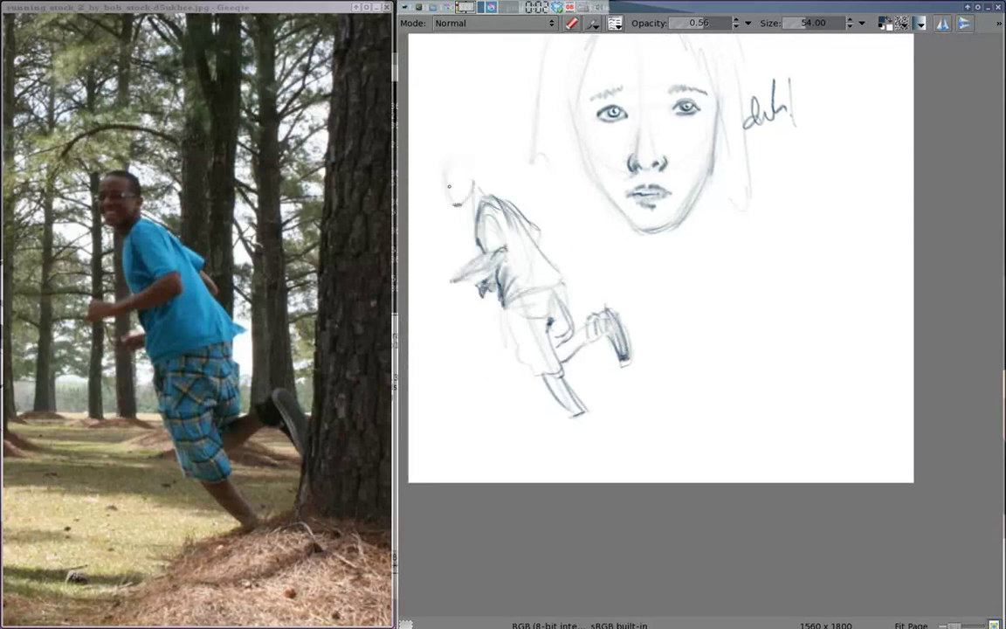
mouse_move(446, 158)
mouse_down()
mouse_move(476, 175)
mouse_move(458, 196)
mouse_move(456, 174)
mouse_up()
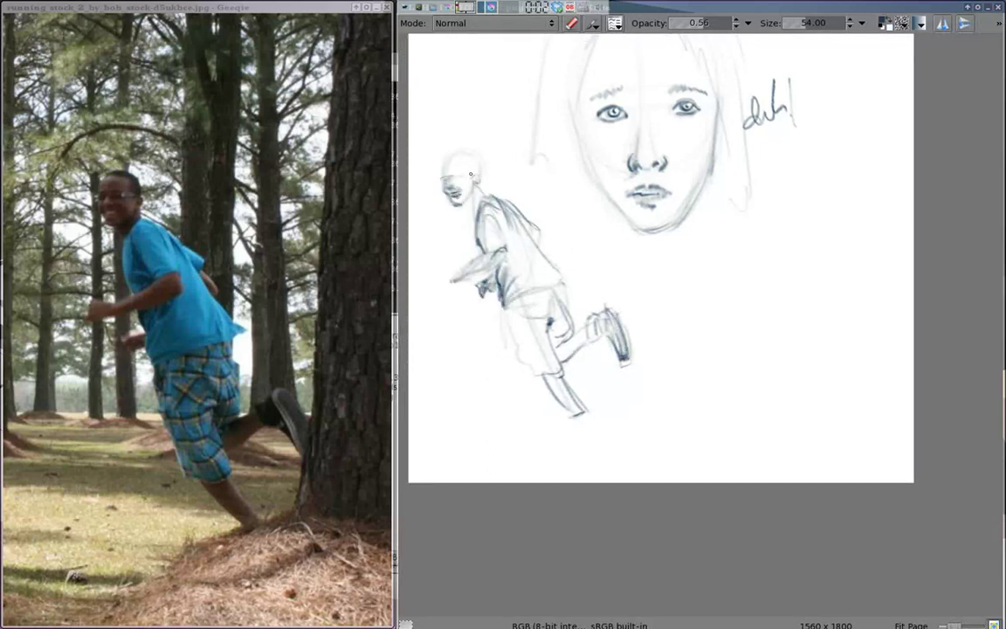
mouse_move(491, 214)
mouse_down()
mouse_move(507, 249)
mouse_move(441, 279)
mouse_move(517, 375)
mouse_up()
drag(523, 450, 655, 402)
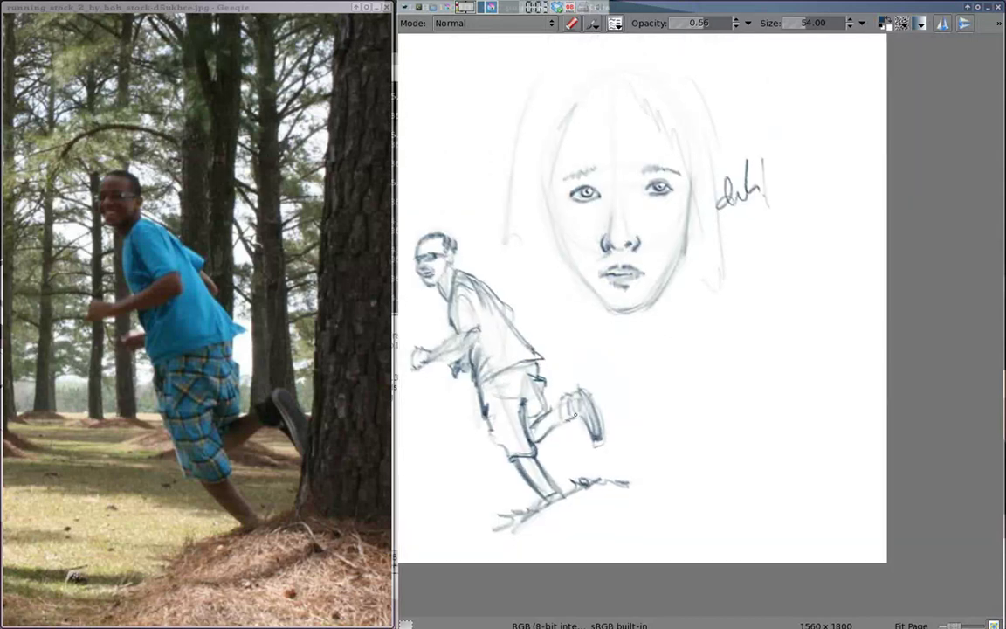
drag(506, 284, 490, 359)
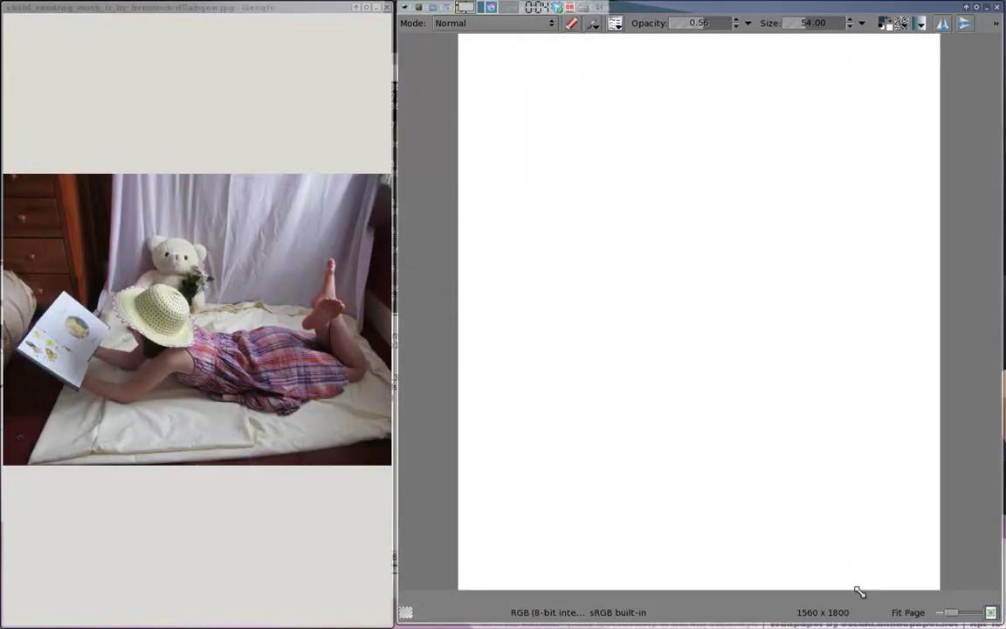
Rough in the lying child's sun hat, head, arms, hands and book
mouse_move(658, 185)
mouse_down()
mouse_move(759, 164)
mouse_move(546, 175)
mouse_move(630, 204)
mouse_move(603, 175)
mouse_up()
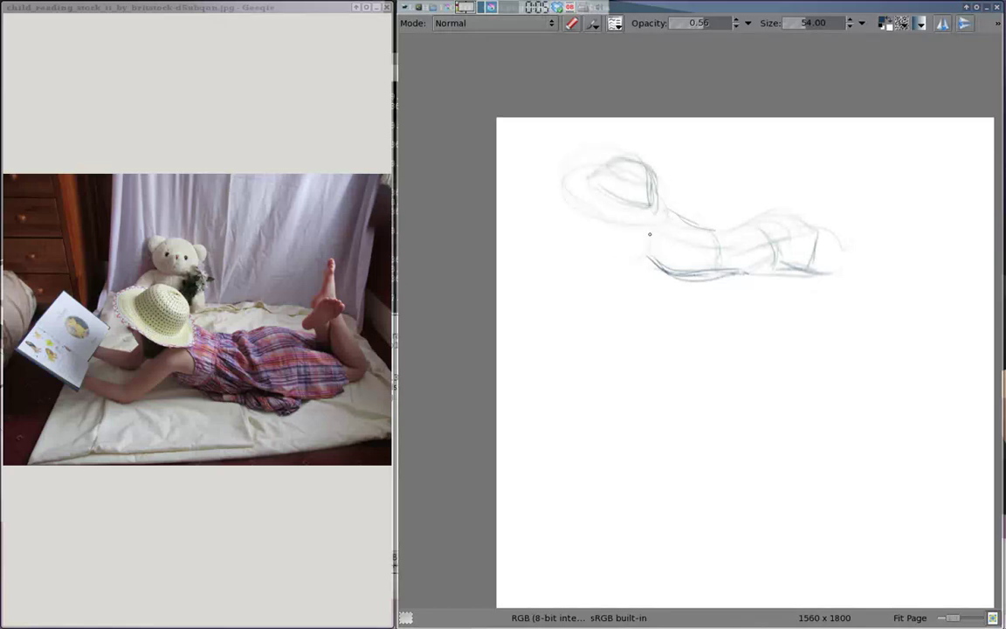
drag(629, 236, 560, 267)
mouse_move(616, 226)
mouse_down()
mouse_move(589, 188)
mouse_move(584, 222)
mouse_up()
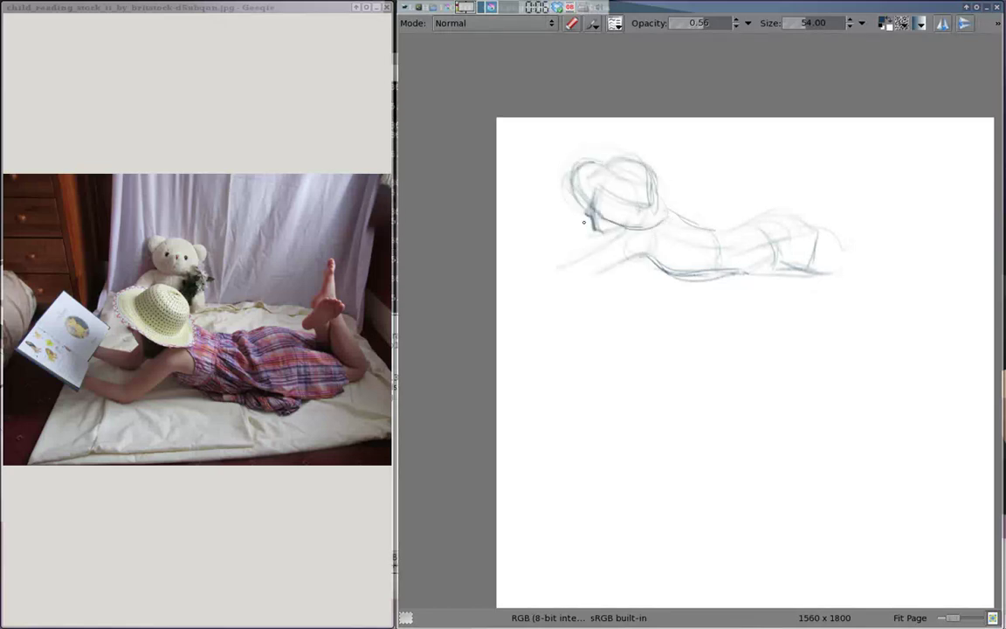
mouse_move(537, 191)
mouse_down()
mouse_move(522, 228)
mouse_move(576, 284)
mouse_up()
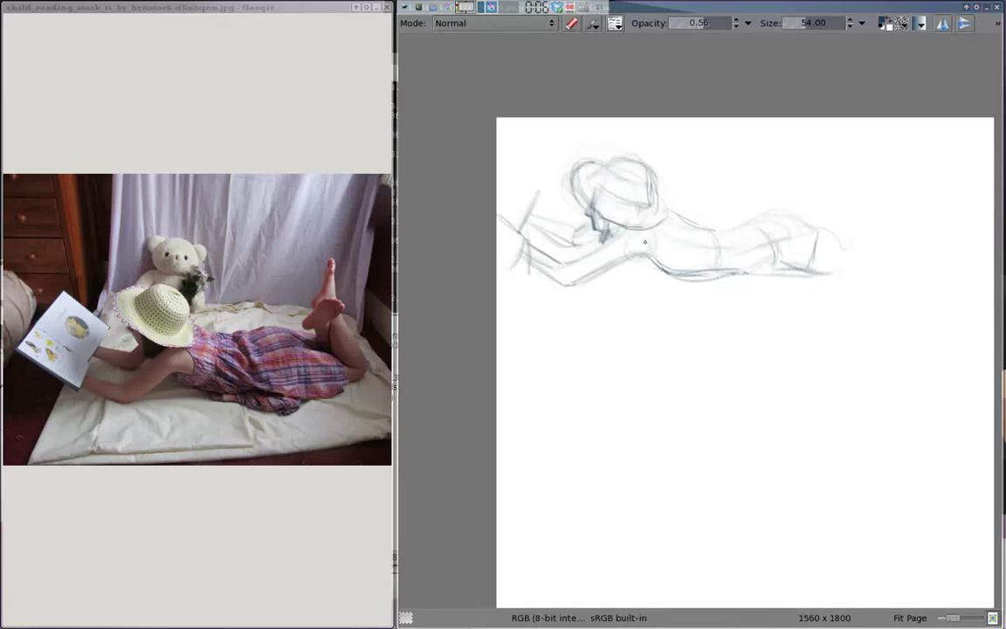
mouse_move(697, 222)
mouse_down()
mouse_move(694, 256)
mouse_move(699, 222)
mouse_move(760, 292)
mouse_move(836, 263)
mouse_move(708, 230)
mouse_move(748, 233)
mouse_up()
Hatch the dress, draw the raised lower legs and feet, and add background and mat lines
drag(690, 194, 746, 214)
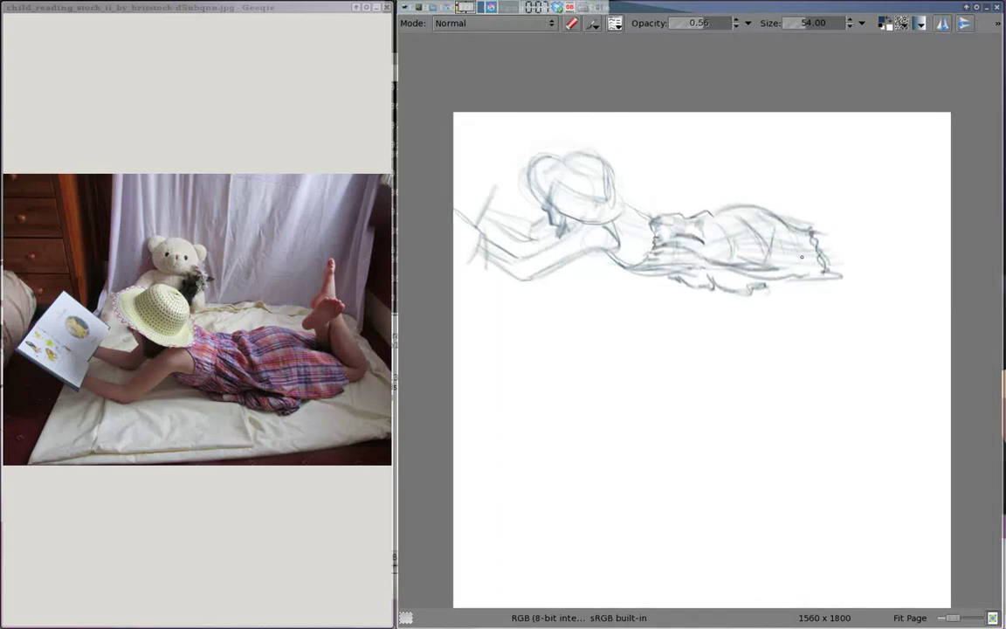
mouse_move(707, 253)
mouse_down()
mouse_move(834, 269)
mouse_move(864, 157)
mouse_move(840, 151)
mouse_move(814, 184)
mouse_move(838, 131)
mouse_up()
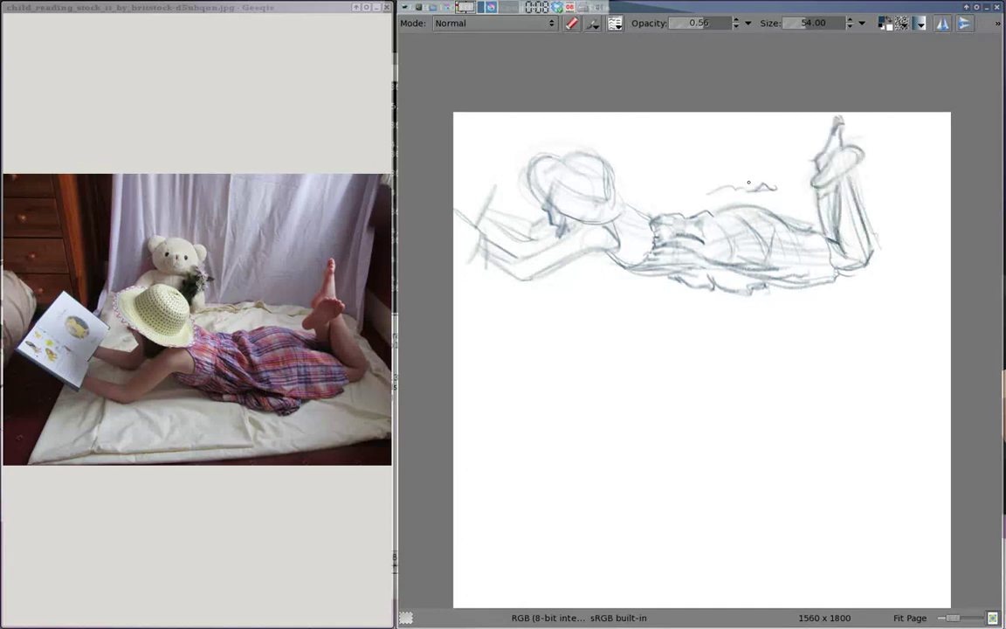
drag(690, 118, 751, 185)
drag(663, 275, 909, 306)
drag(874, 253, 950, 271)
Sketch the gowned woman's torso, the right side of her head, and strokes to her left
drag(524, 279, 606, 259)
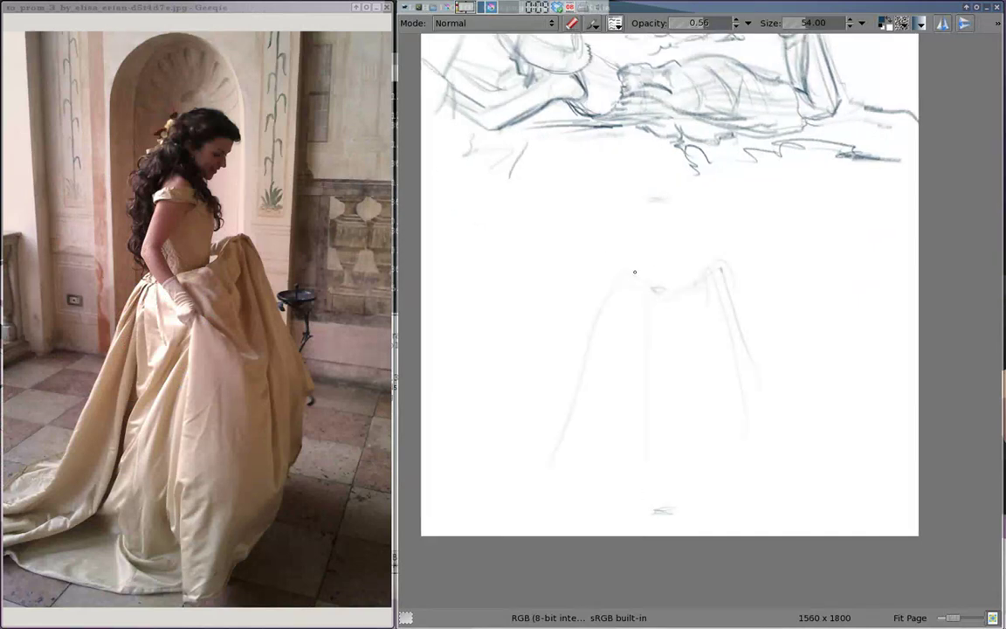
drag(652, 251, 654, 297)
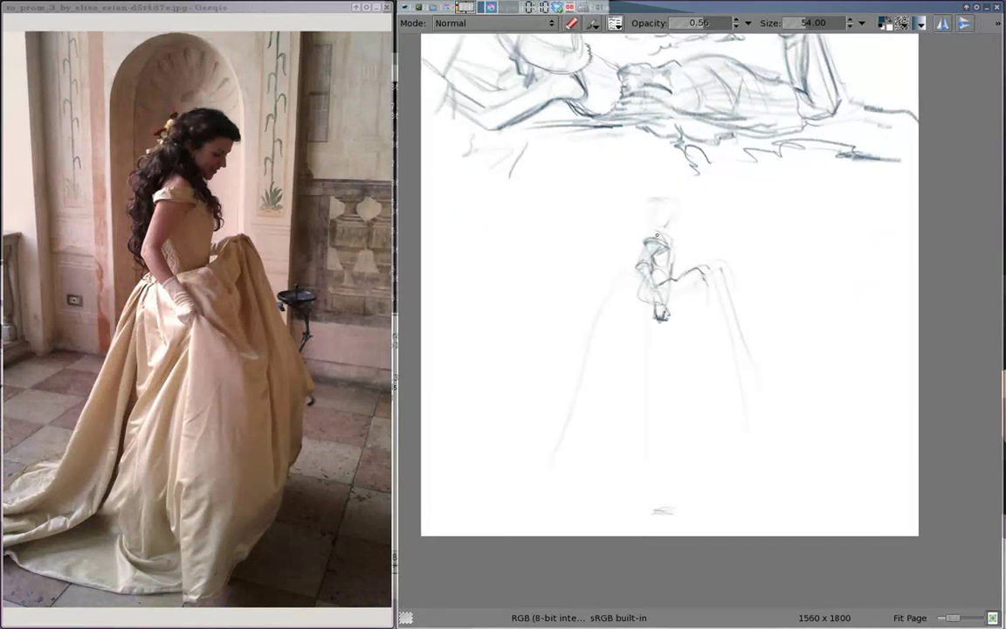
mouse_move(666, 228)
mouse_down()
mouse_move(676, 218)
mouse_move(654, 229)
mouse_move(657, 253)
mouse_move(578, 427)
mouse_up()
Draw the dress with its trailing train, middle folds, hem lines and both sides
right_click(661, 260)
mouse_move(651, 288)
mouse_down()
mouse_move(612, 419)
mouse_move(496, 463)
mouse_up()
drag(611, 472, 655, 489)
drag(669, 433, 677, 485)
drag(655, 323, 641, 437)
drag(690, 353, 709, 419)
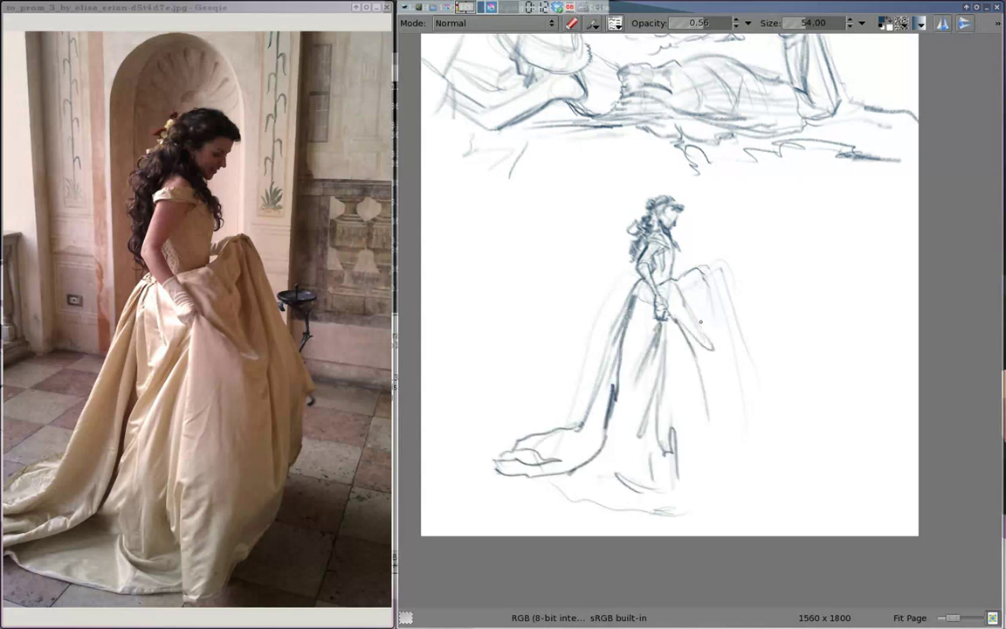
mouse_move(690, 262)
mouse_down()
mouse_move(750, 445)
mouse_move(664, 524)
mouse_up()
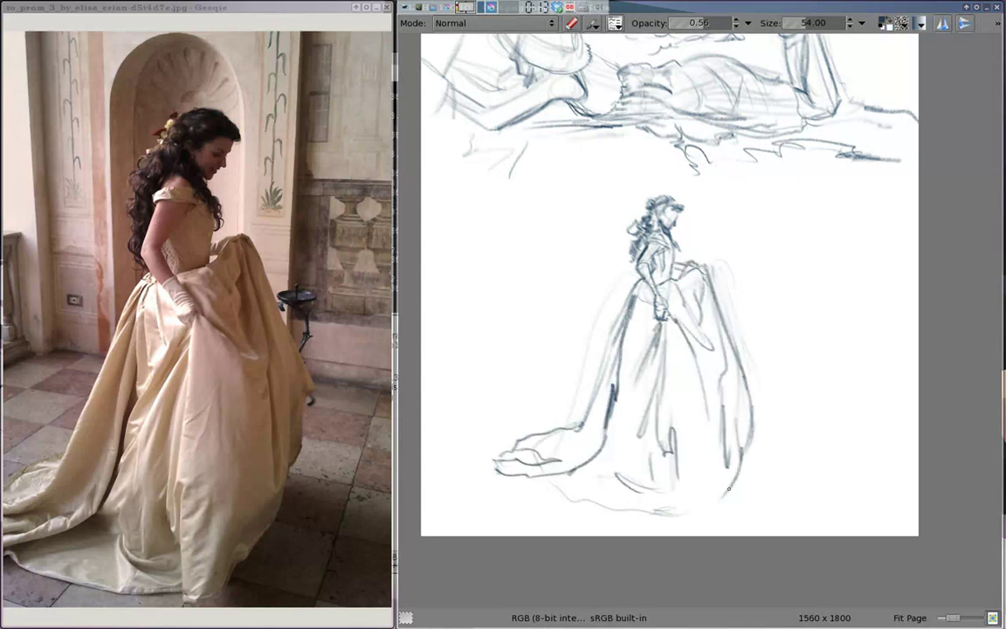
drag(448, 408, 594, 365)
Add wall lines and a floor grid around the figure, then save the sketch as PNG
drag(755, 398, 917, 437)
drag(524, 192, 526, 350)
drag(586, 330, 455, 450)
mouse_move(756, 350)
mouse_down()
mouse_move(860, 358)
mouse_move(838, 533)
mouse_up()
key(ctrl+s)
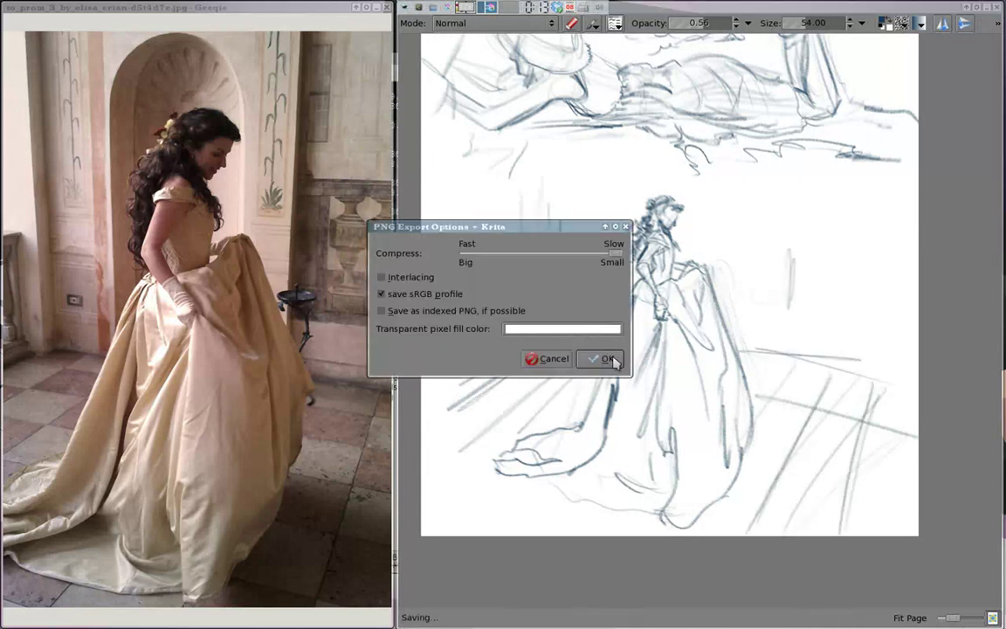
click(602, 355)
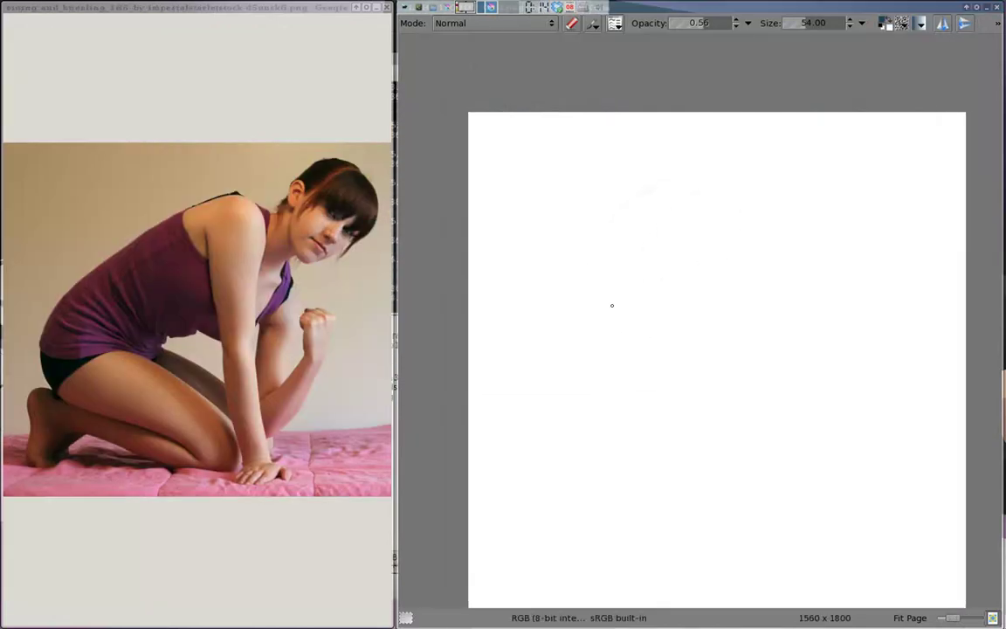
Start the kneeling woman with the arc of her back, the straight supporting arm and lower body line
drag(642, 262, 699, 218)
mouse_move(538, 231)
mouse_down()
mouse_move(751, 144)
mouse_move(755, 279)
mouse_up()
drag(758, 229, 760, 407)
drag(717, 192, 738, 433)
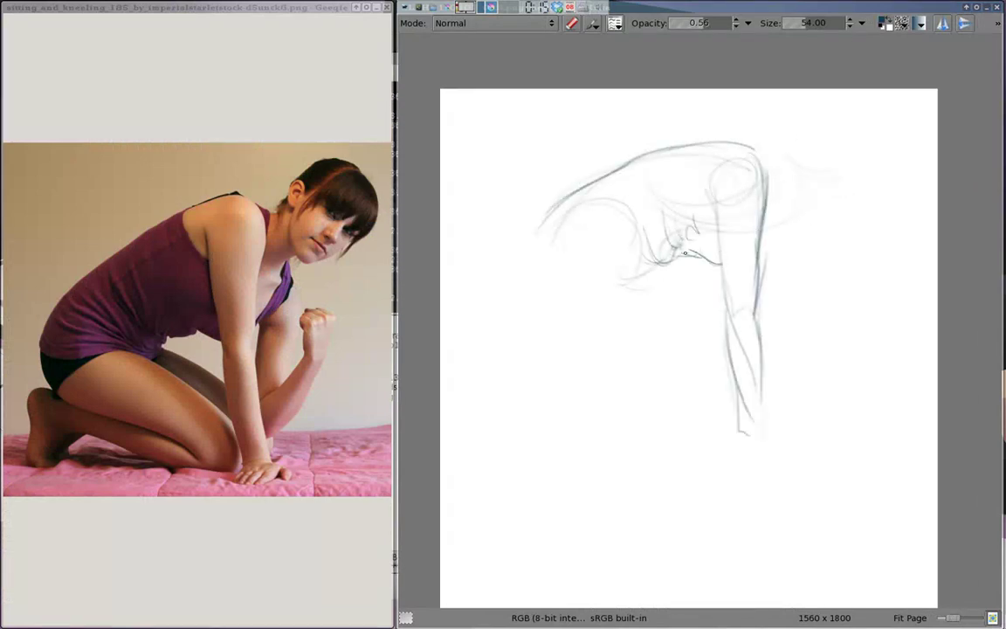
mouse_move(615, 229)
mouse_down()
mouse_move(489, 288)
mouse_move(629, 349)
mouse_up()
drag(533, 288, 690, 404)
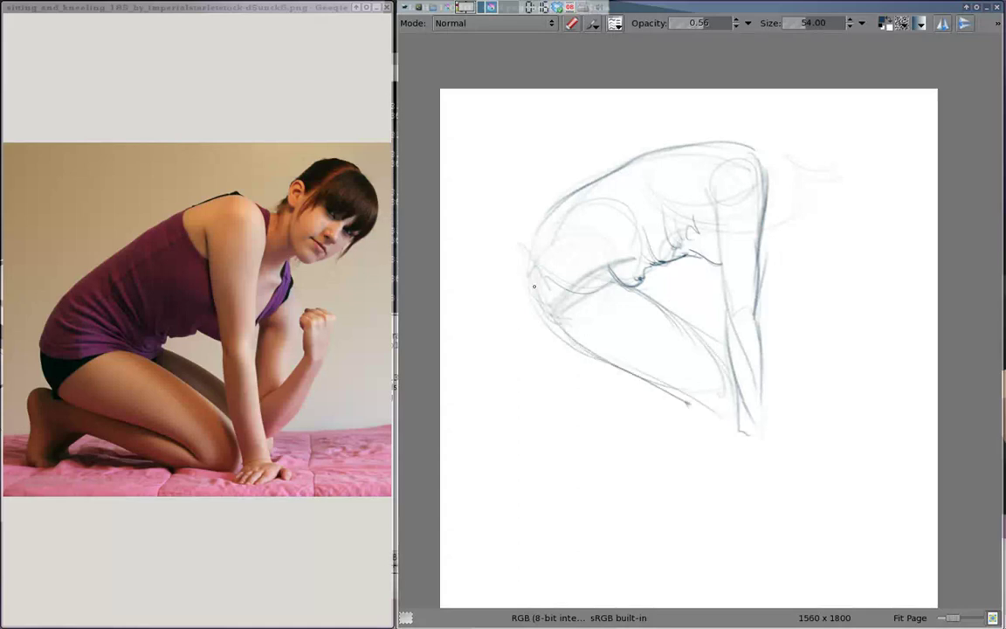
mouse_move(528, 253)
mouse_down()
mouse_move(567, 354)
mouse_move(695, 406)
mouse_move(546, 345)
mouse_up()
drag(769, 240, 817, 205)
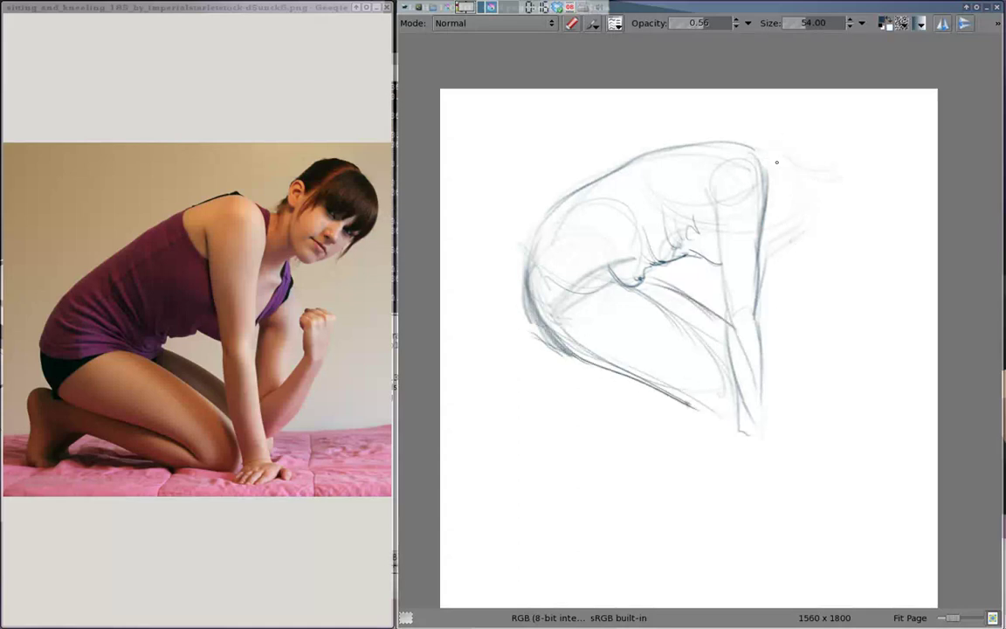
Sketch the neck, shoulder, head oval and ear
drag(769, 157, 817, 201)
drag(777, 253, 830, 223)
mouse_move(760, 188)
mouse_down()
mouse_move(821, 170)
mouse_move(842, 210)
mouse_up()
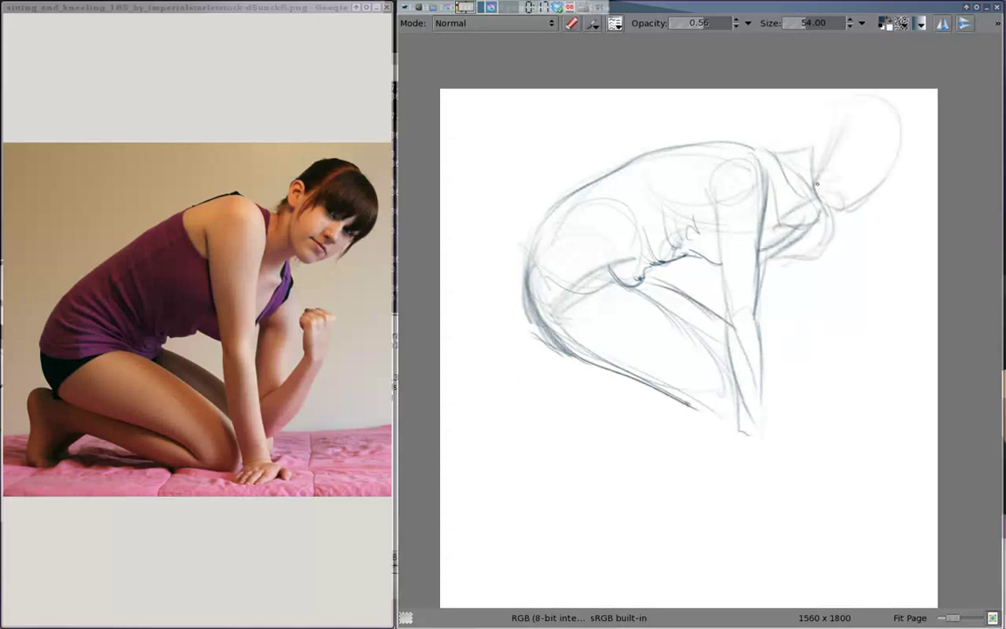
drag(820, 113, 816, 144)
Draw the bent forearm, the raised fist and the hand resting on the floor
drag(821, 227, 782, 384)
mouse_move(777, 340)
mouse_down()
mouse_move(821, 376)
mouse_move(865, 293)
mouse_up()
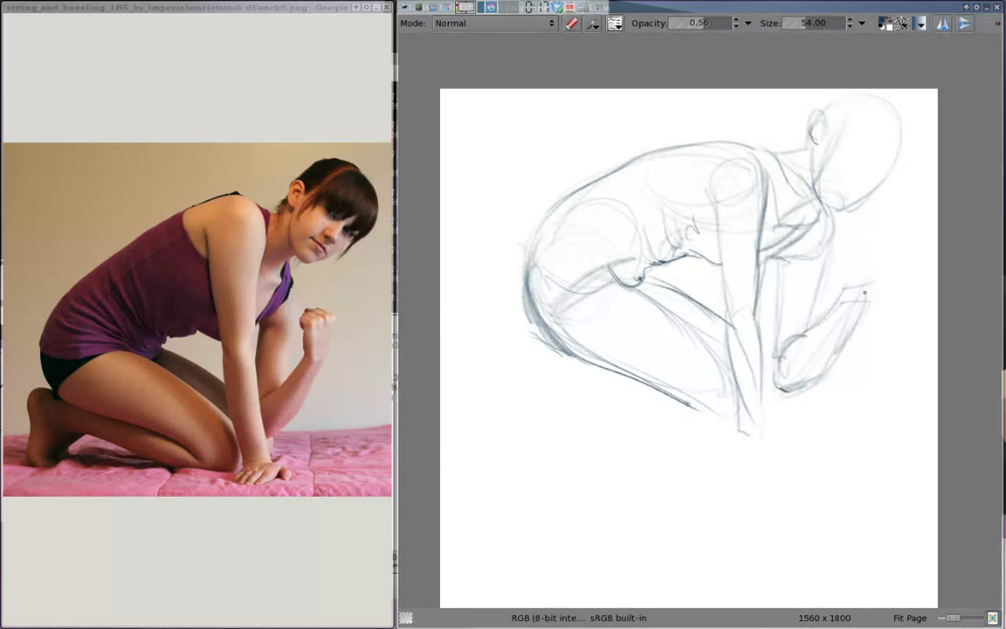
drag(874, 244, 872, 301)
mouse_move(843, 305)
mouse_down()
mouse_move(870, 297)
mouse_move(839, 301)
mouse_up()
drag(742, 367, 753, 420)
drag(732, 428, 766, 428)
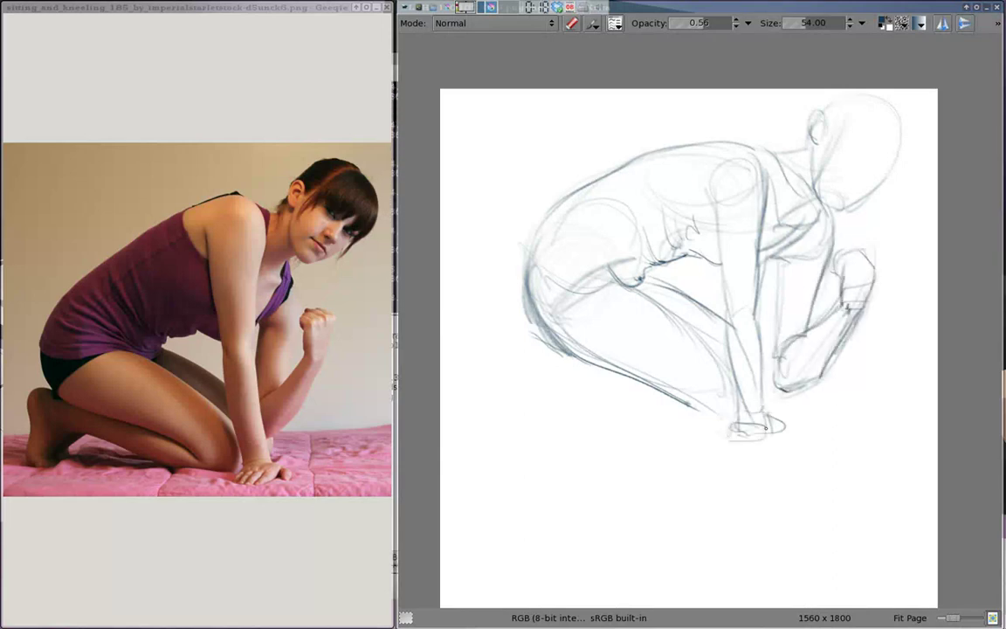
Darken the shin and thigh, hatch the hip and buttock, and draw the foot and shin lines
drag(690, 399, 627, 374)
drag(586, 262, 650, 289)
drag(550, 262, 611, 206)
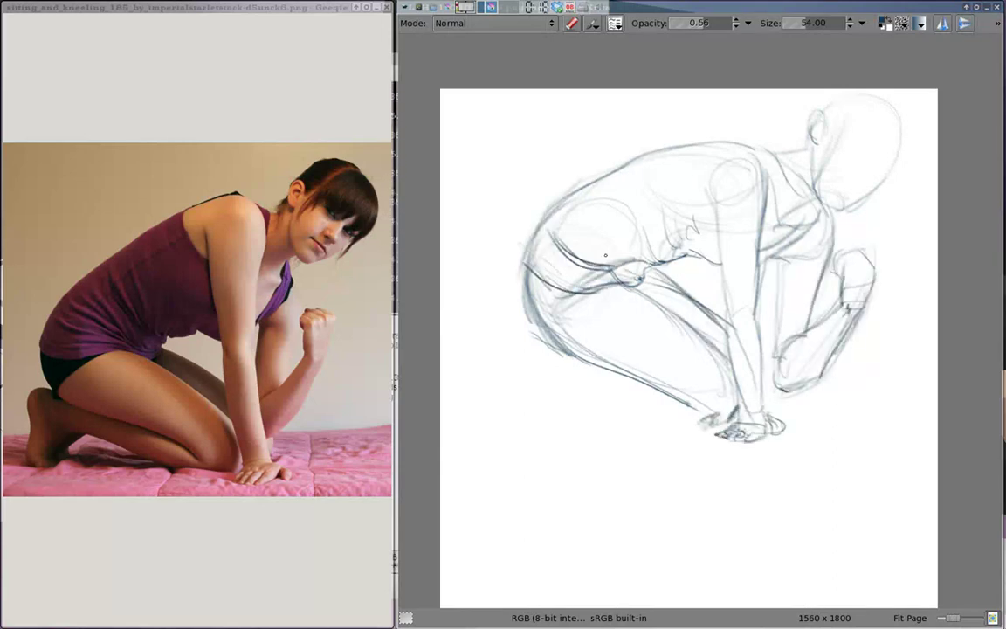
drag(524, 245, 568, 179)
drag(527, 267, 540, 308)
mouse_move(522, 336)
mouse_down()
mouse_move(514, 384)
mouse_move(664, 410)
mouse_up()
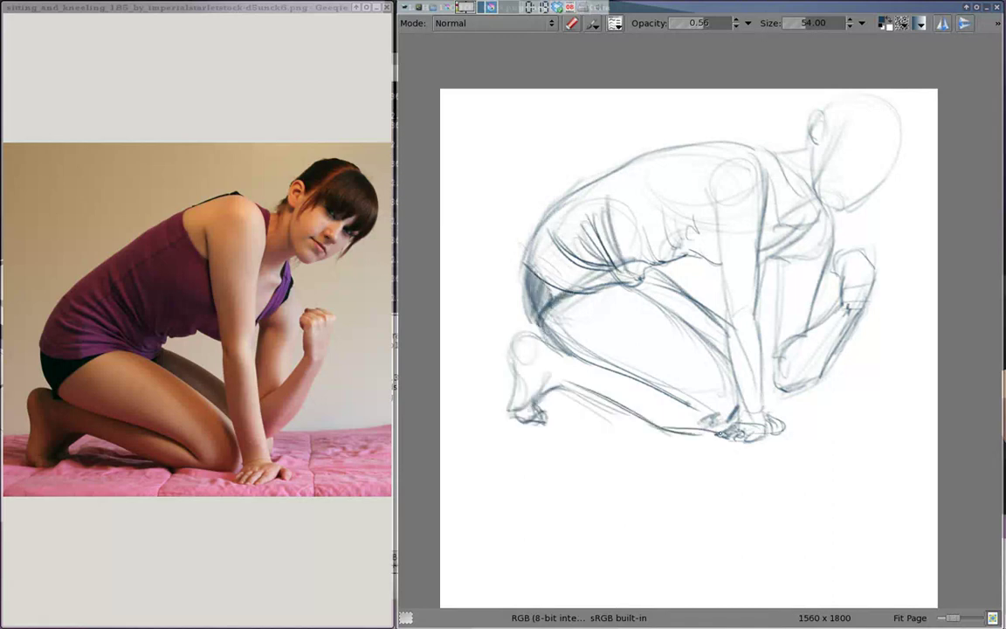
drag(502, 428, 568, 390)
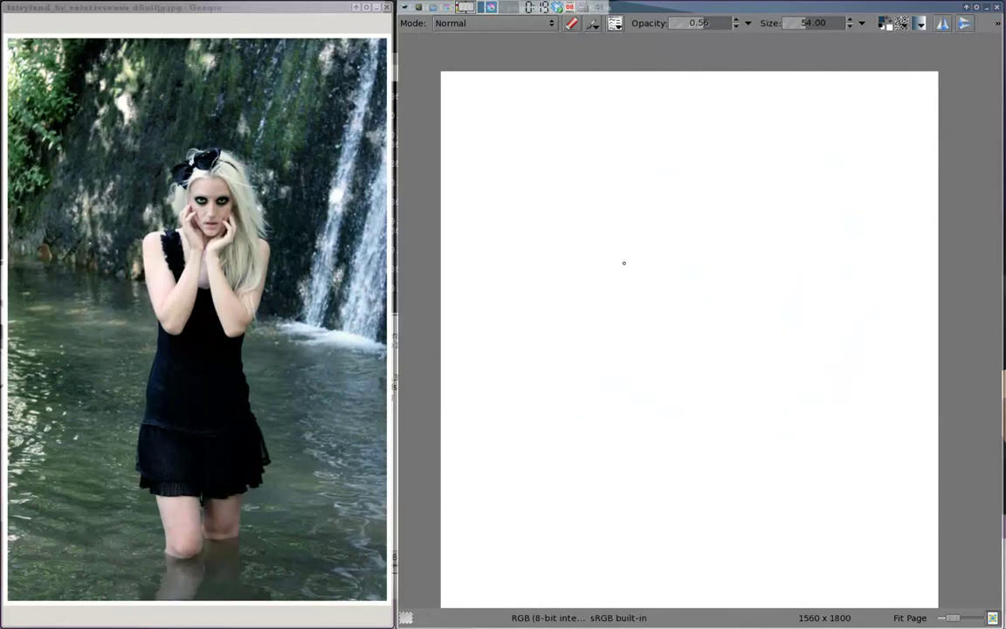
Draw the wading woman's hair outline, inner strands and head
mouse_move(664, 214)
mouse_down()
mouse_move(735, 235)
mouse_move(611, 226)
mouse_move(642, 325)
mouse_up()
mouse_move(622, 223)
mouse_down()
mouse_move(646, 323)
mouse_move(667, 231)
mouse_move(734, 336)
mouse_up()
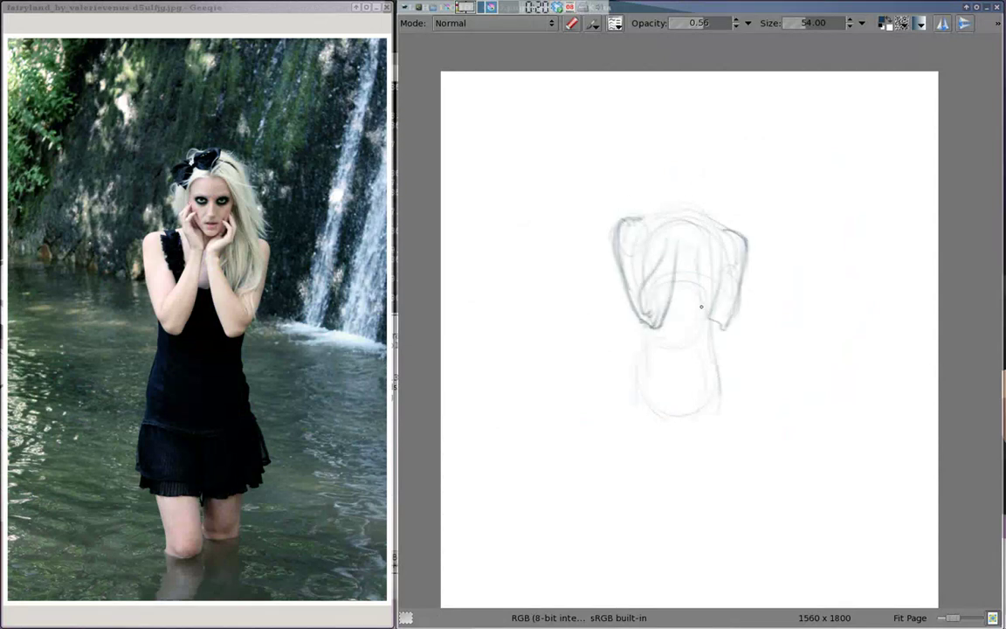
mouse_move(742, 236)
mouse_down()
mouse_move(730, 302)
mouse_move(720, 210)
mouse_up()
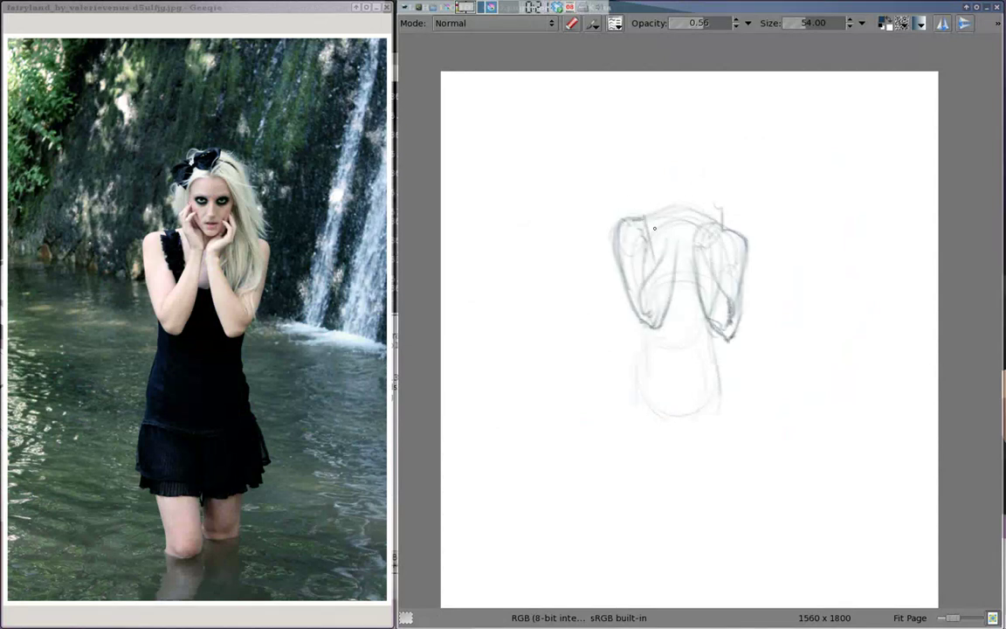
drag(673, 122, 685, 188)
Sketch the torso, waist folds, skirt with its hem, and the legs below
mouse_move(636, 341)
mouse_down()
mouse_move(629, 410)
mouse_move(734, 408)
mouse_up()
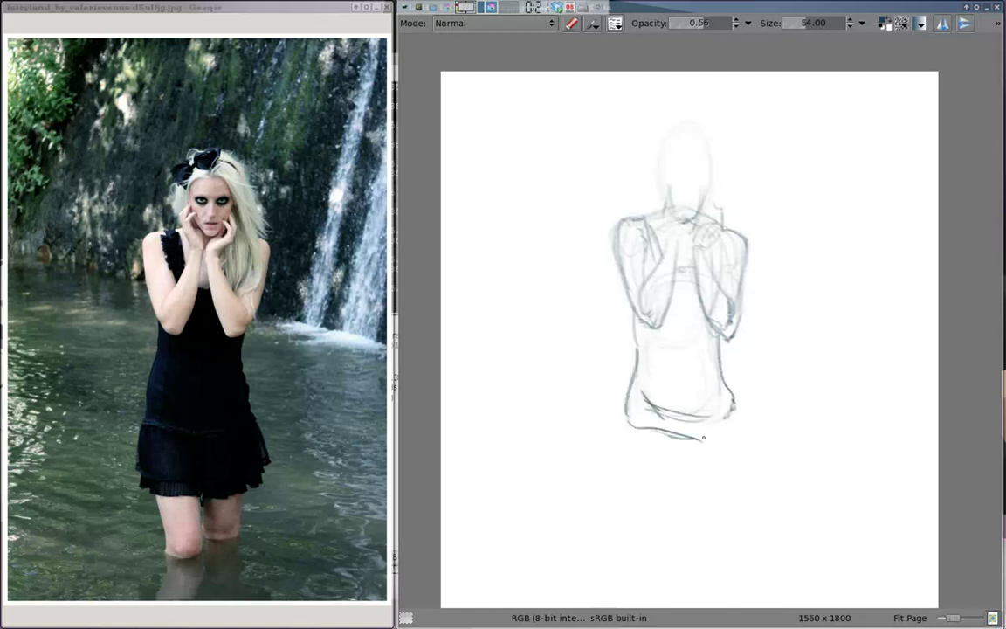
drag(629, 411, 612, 472)
drag(734, 411, 758, 468)
mouse_move(616, 481)
mouse_down()
mouse_move(751, 478)
mouse_move(655, 549)
mouse_up()
drag(737, 485, 730, 549)
drag(692, 499, 692, 548)
Add hair strands on the right of the head, running down toward the shoulder
scroll(656, 245, up, 2)
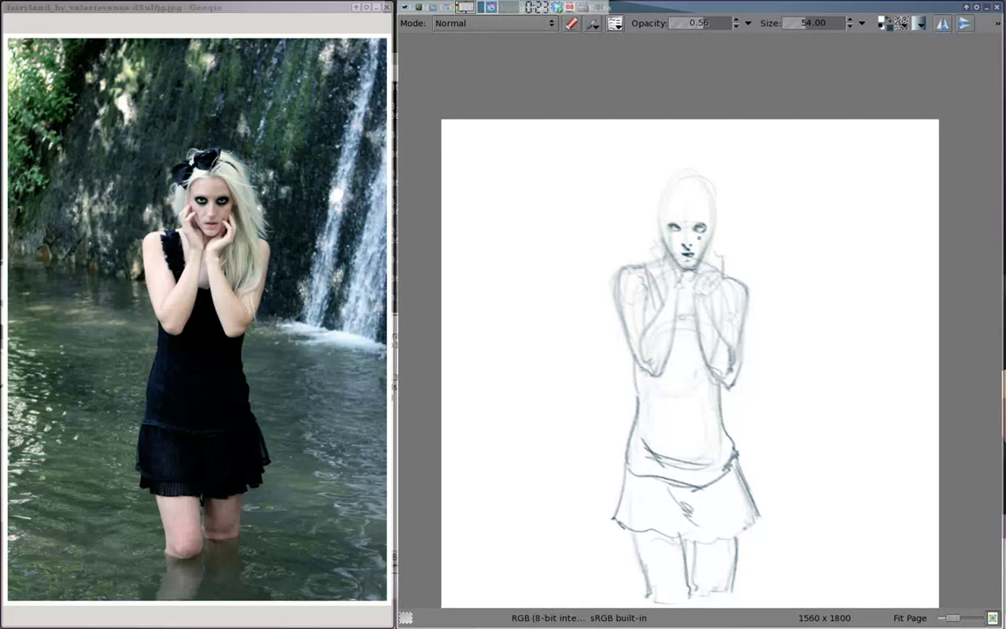
drag(694, 185, 730, 297)
drag(708, 205, 702, 271)
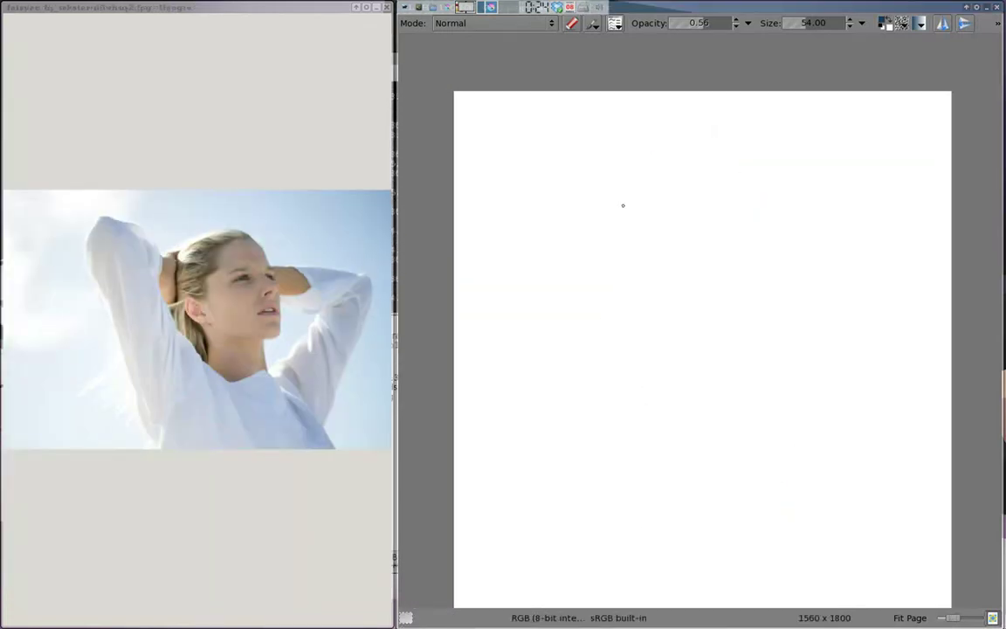
Block in the arms-raised woman's arm, shoulder, neck contours, chin and jaw
drag(602, 340, 580, 543)
drag(629, 371, 697, 428)
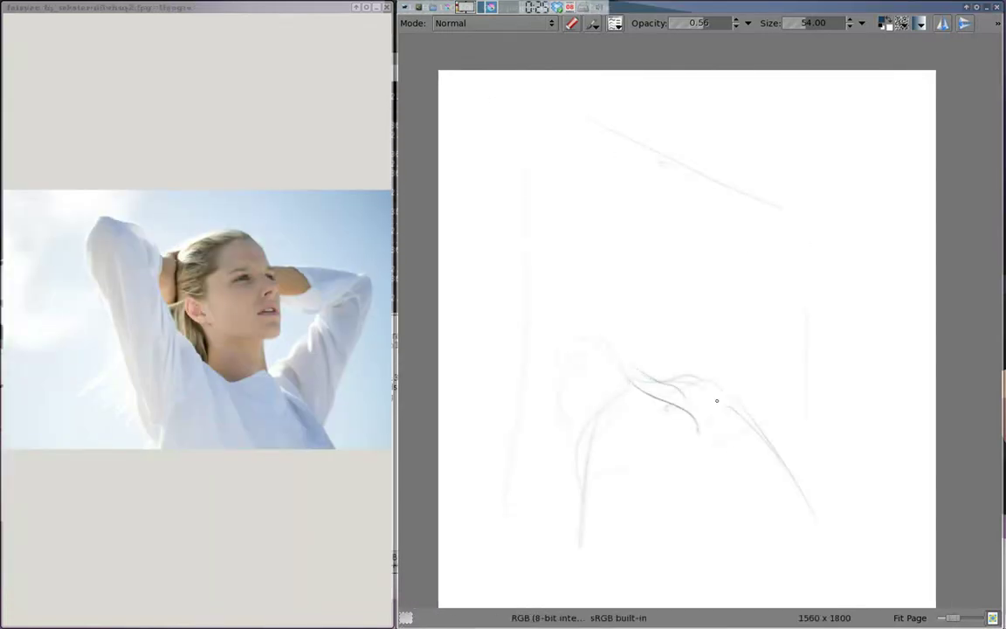
drag(716, 384, 800, 288)
mouse_move(729, 235)
mouse_down()
mouse_move(818, 247)
mouse_move(730, 353)
mouse_up()
drag(786, 288, 782, 437)
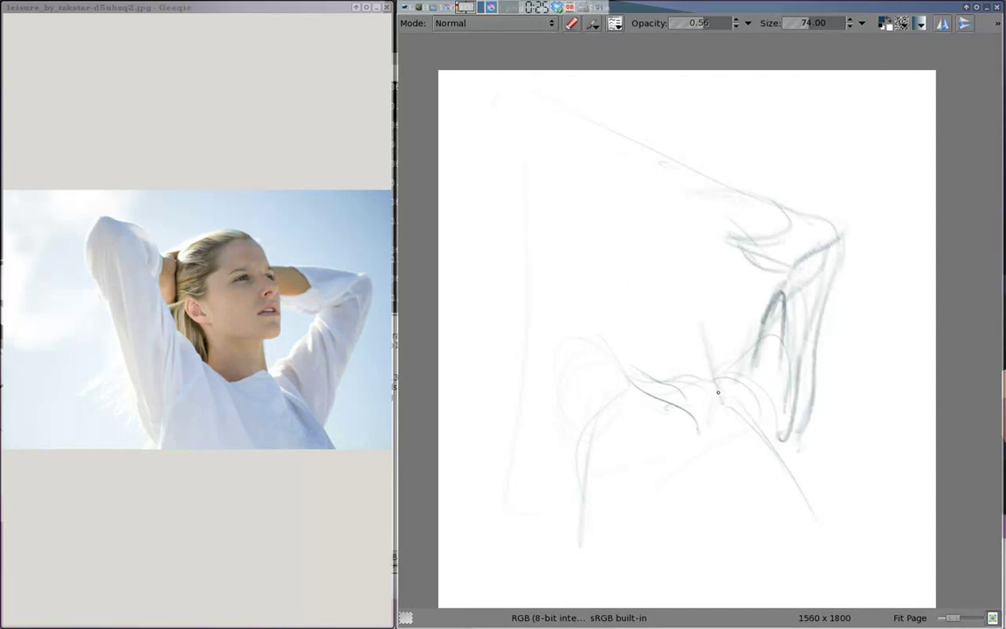
drag(634, 301, 725, 325)
mouse_move(712, 170)
mouse_down()
mouse_move(724, 402)
mouse_move(563, 174)
mouse_up()
Draw the top of the head, ear, eye and chin marks, and the raised left arm
drag(616, 252, 631, 297)
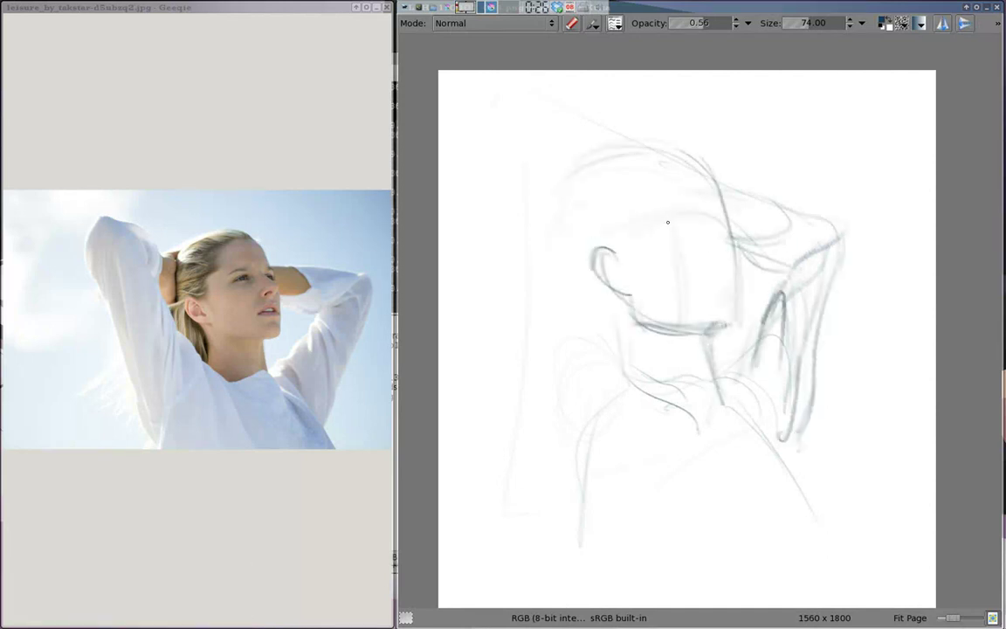
drag(716, 267, 728, 262)
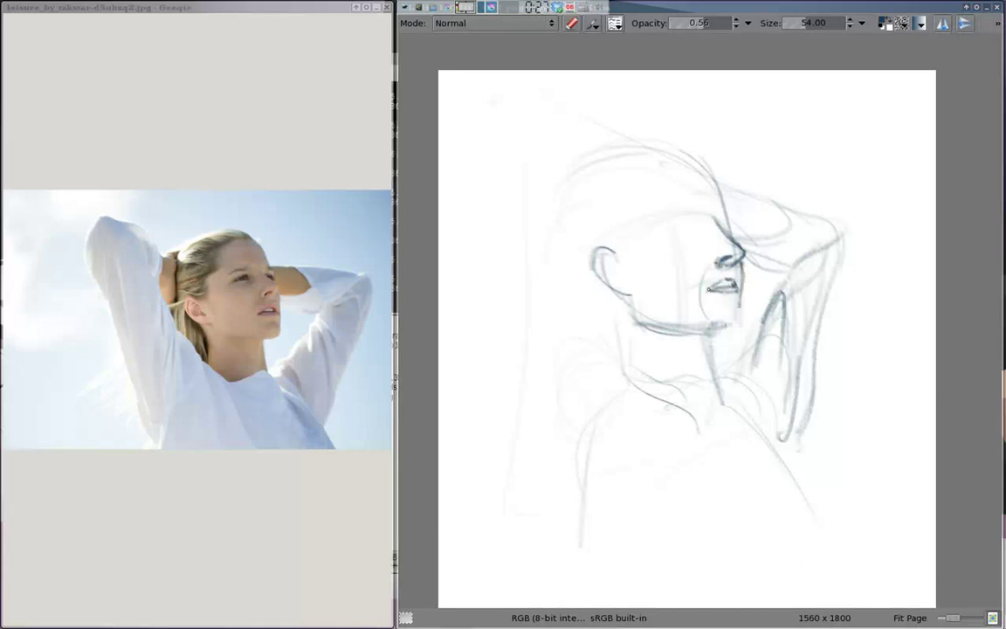
drag(742, 304, 735, 325)
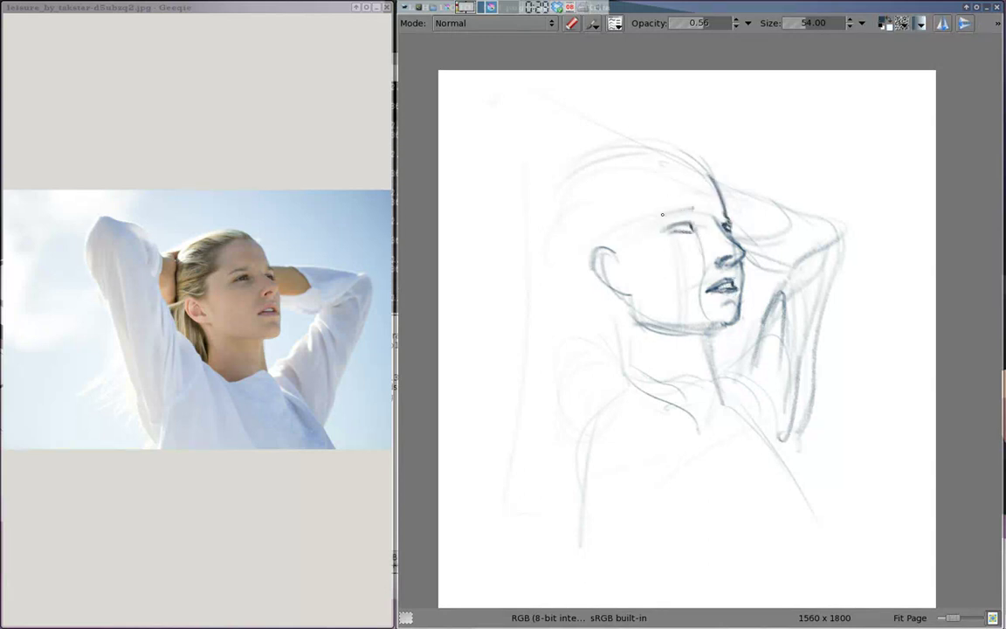
drag(522, 161, 559, 228)
drag(469, 140, 524, 437)
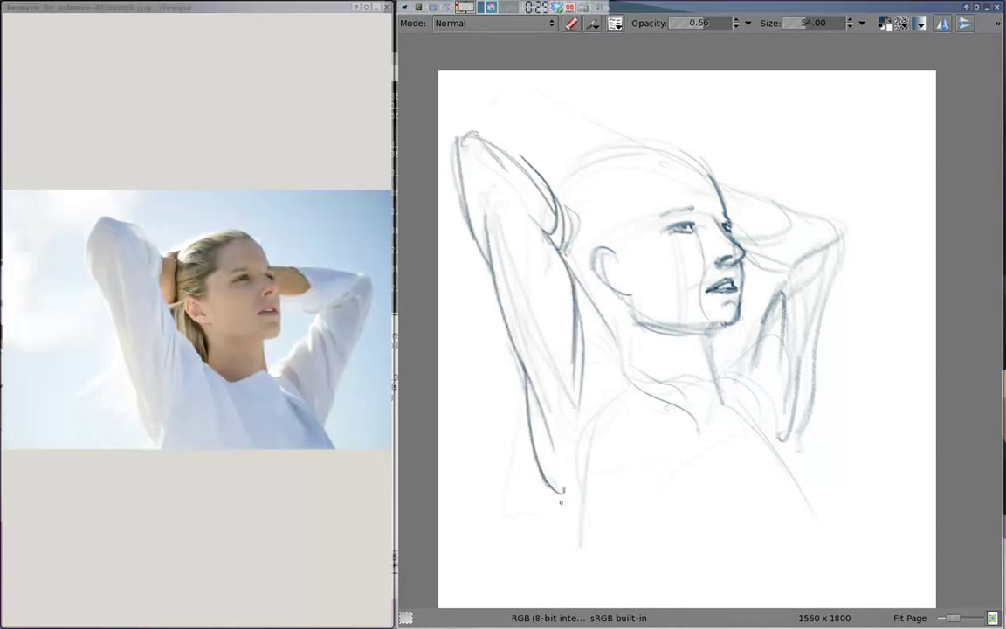
drag(535, 288, 563, 498)
drag(617, 299, 637, 350)
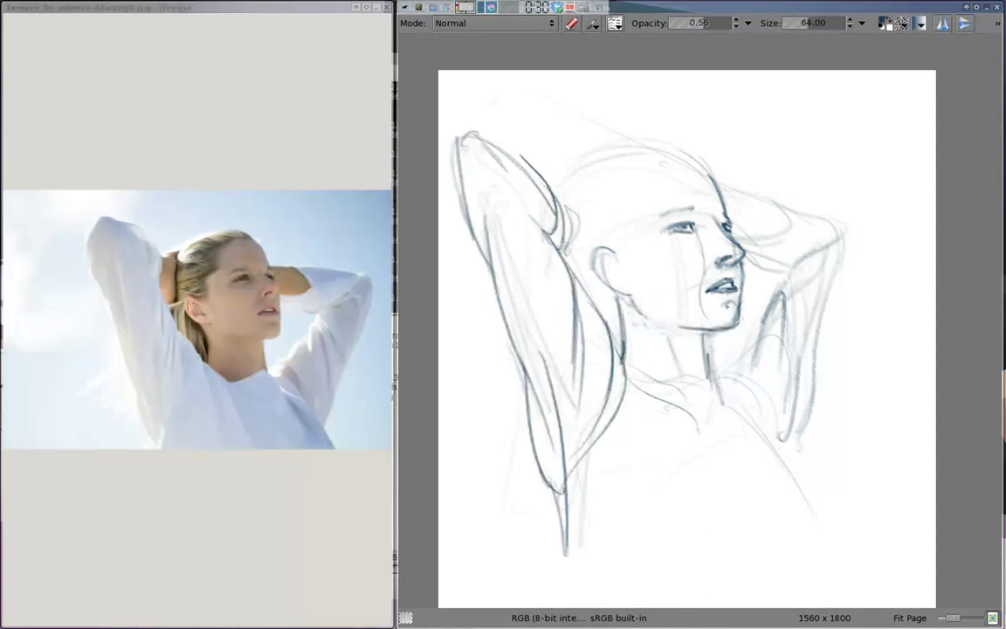
Add hair strands across the head and shade the neck and chest in grey
drag(570, 174, 576, 257)
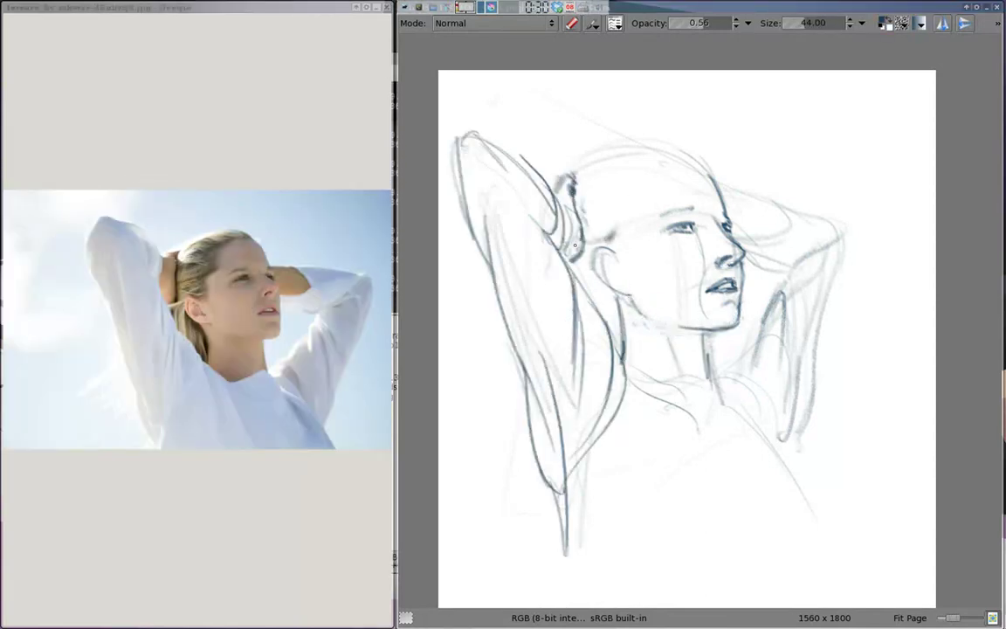
drag(563, 179, 572, 263)
drag(611, 201, 693, 165)
drag(581, 297, 629, 462)
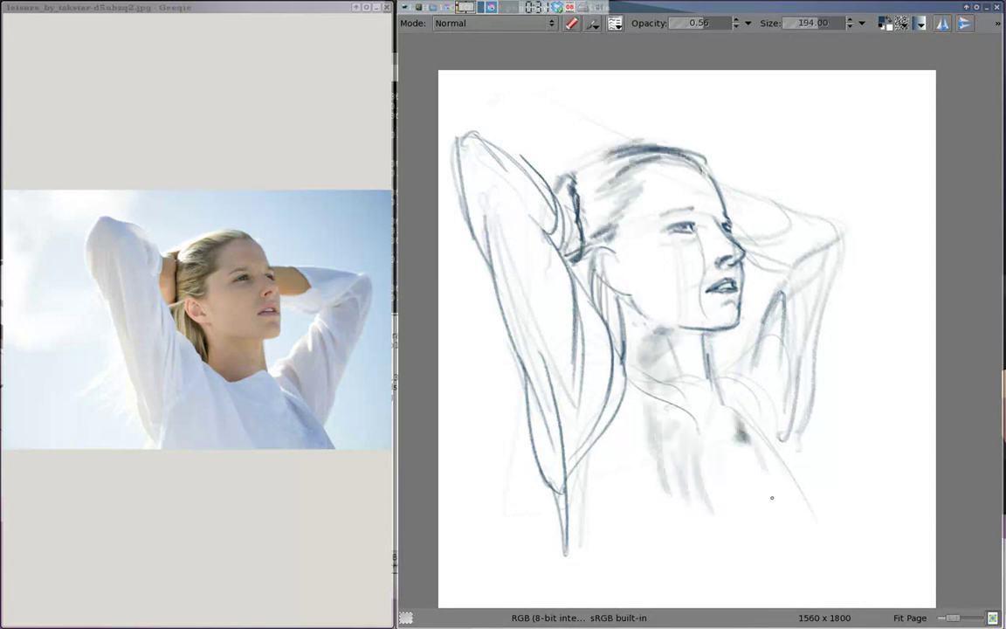